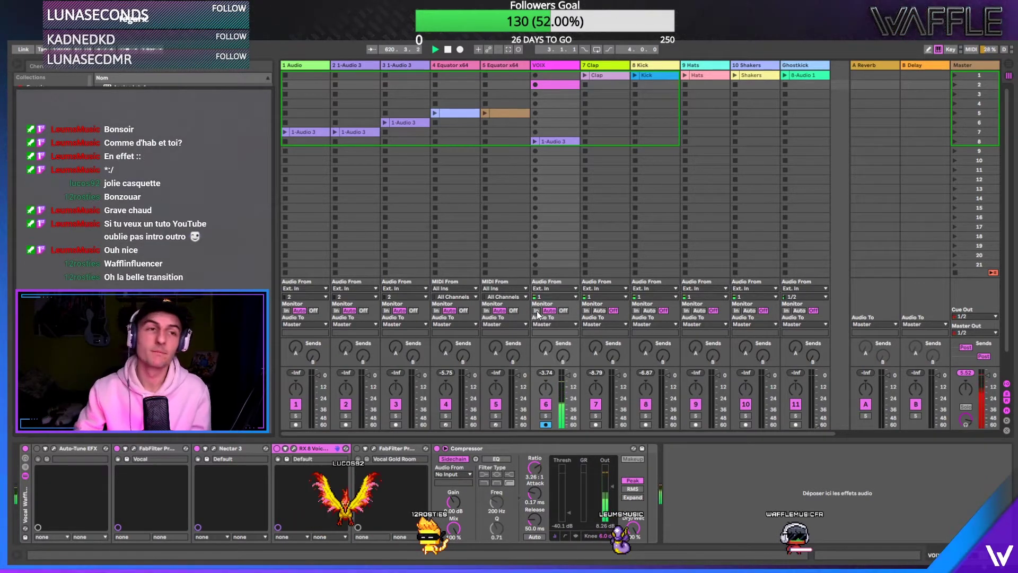
- Arm tracks 1 Audio, 4 Equator x64 and VOIX for recording, with LUMI Keys as the Equator track's MIDI input
{"action": "left_click", "coordinate": [306, 66]}
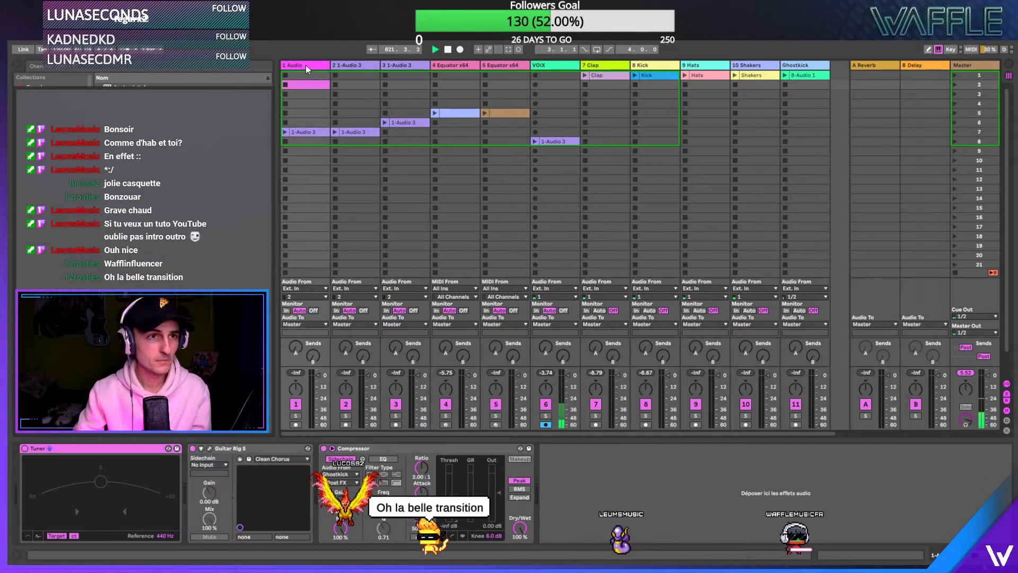
{"action": "left_click", "coordinate": [296, 425]}
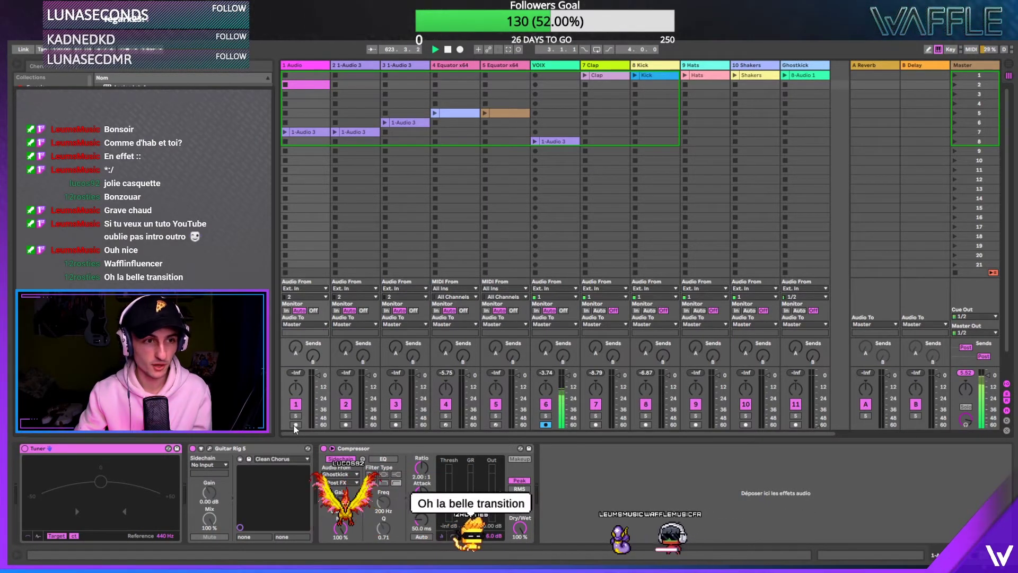
{"action": "left_click", "coordinate": [545, 425]}
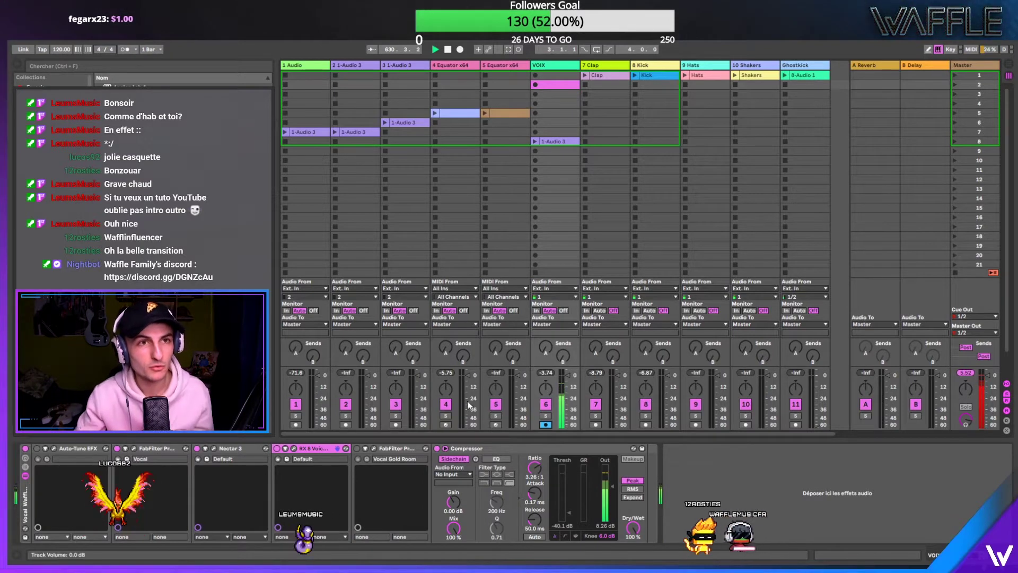
{"action": "left_click", "coordinate": [445, 424]}
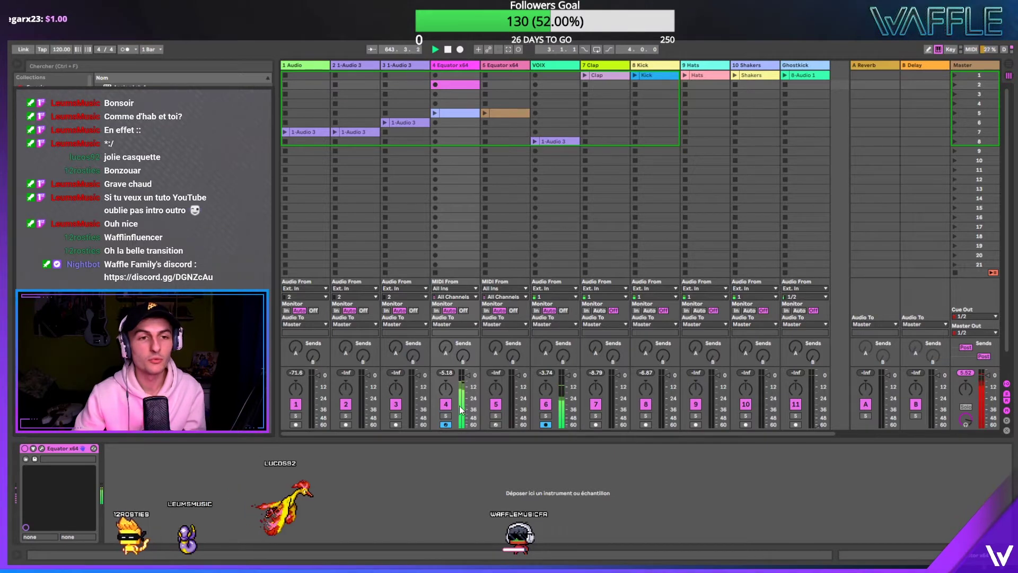
{"action": "left_click", "coordinate": [295, 425]}
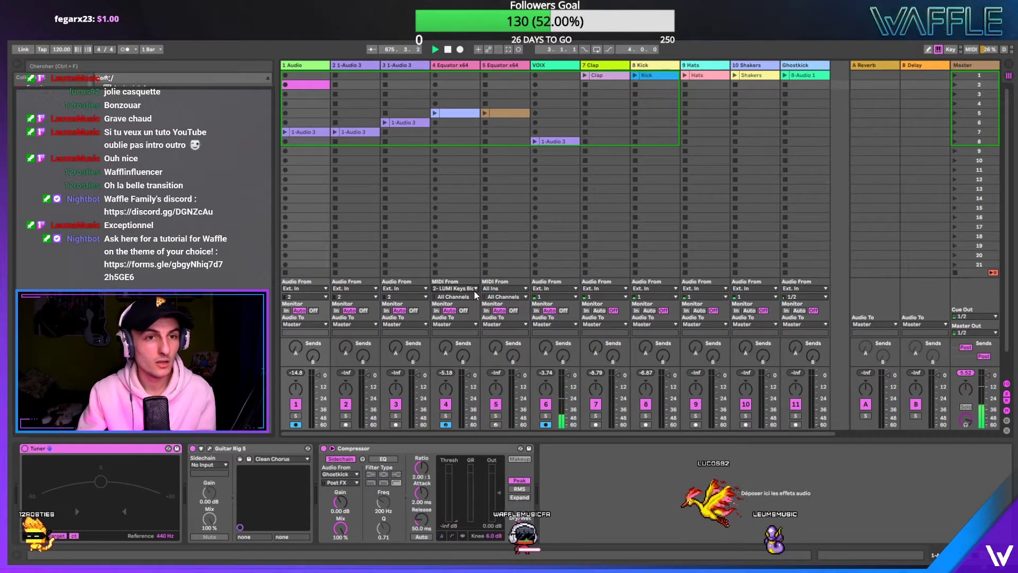
{"action": "left_click_drag", "start_coordinate": [475, 293], "coordinate": [476, 329]}
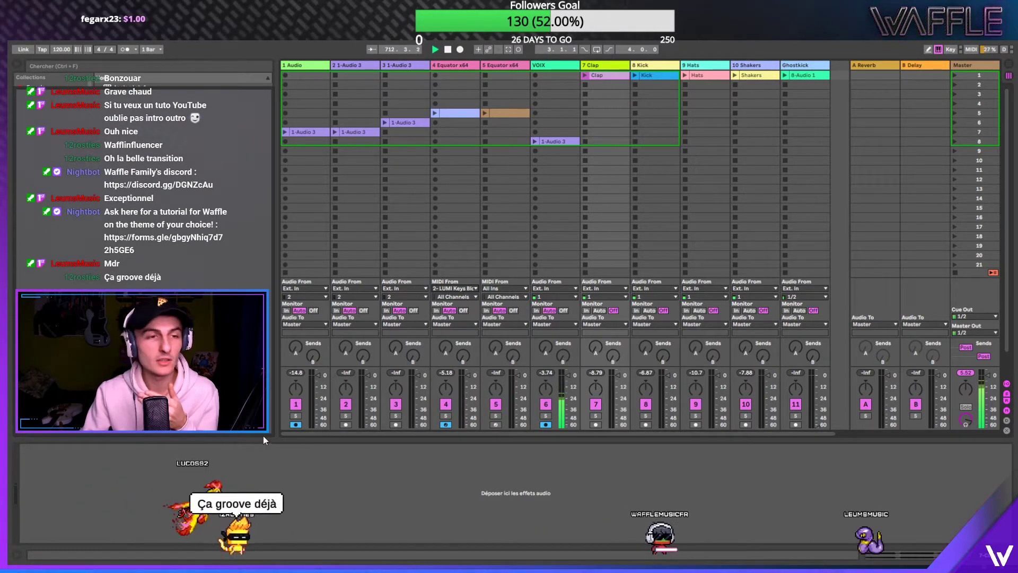
- Arm track 3 1-Audio 3, record a bass loop in its first slot and disarm the track
{"action": "left_click", "coordinate": [409, 66]}
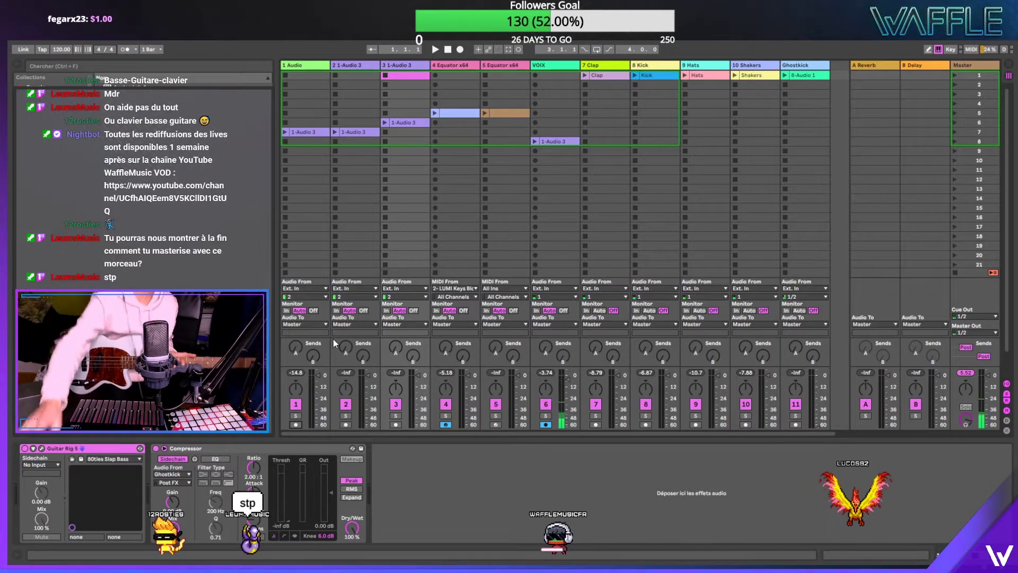
{"action": "left_click", "coordinate": [395, 424]}
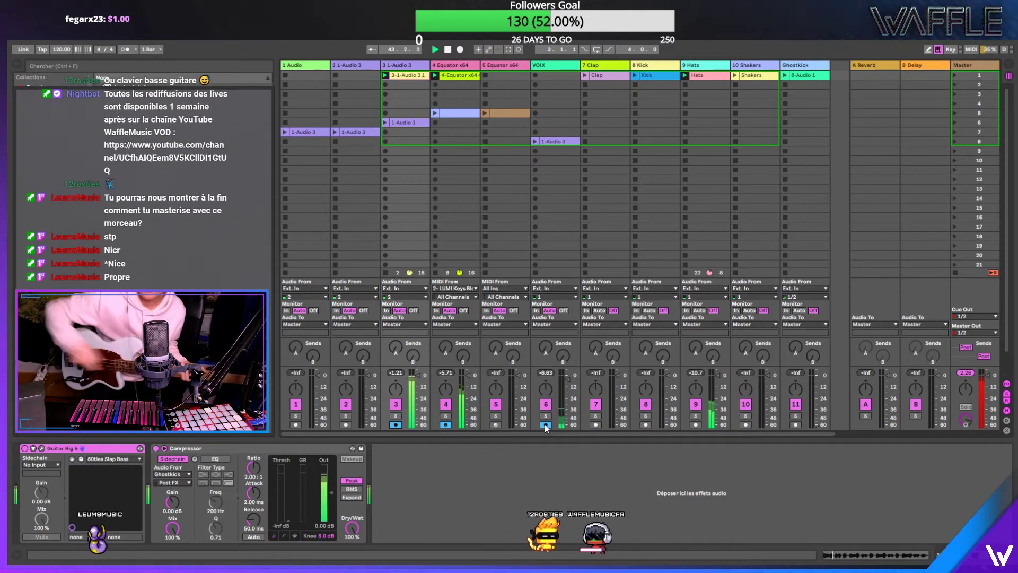
{"action": "left_click", "coordinate": [395, 424]}
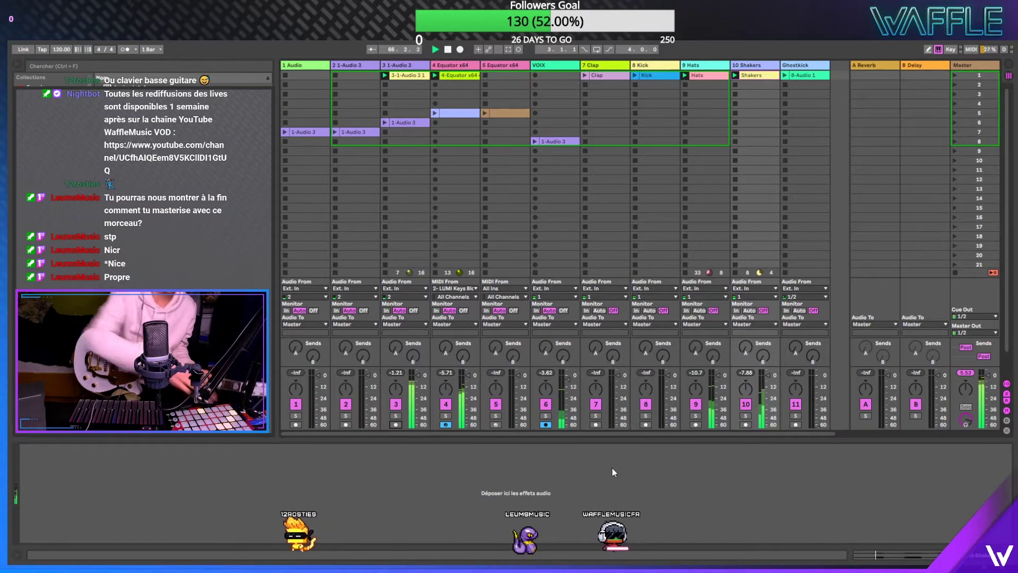
- Arm track 1 Audio and delete the unwanted guitar take recorded in its first slot
{"action": "left_click", "coordinate": [294, 424]}
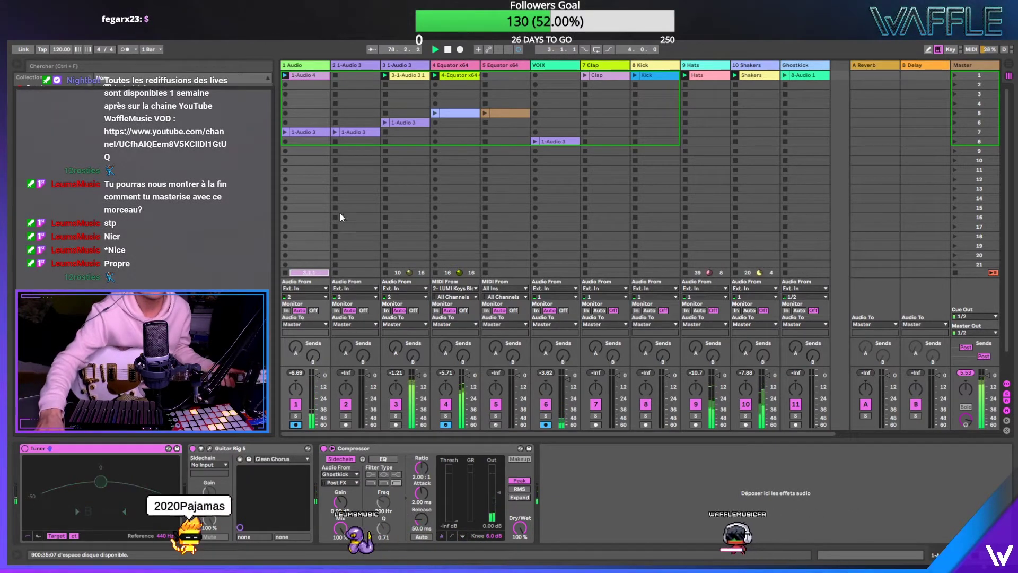
{"action": "left_click", "coordinate": [310, 76]}
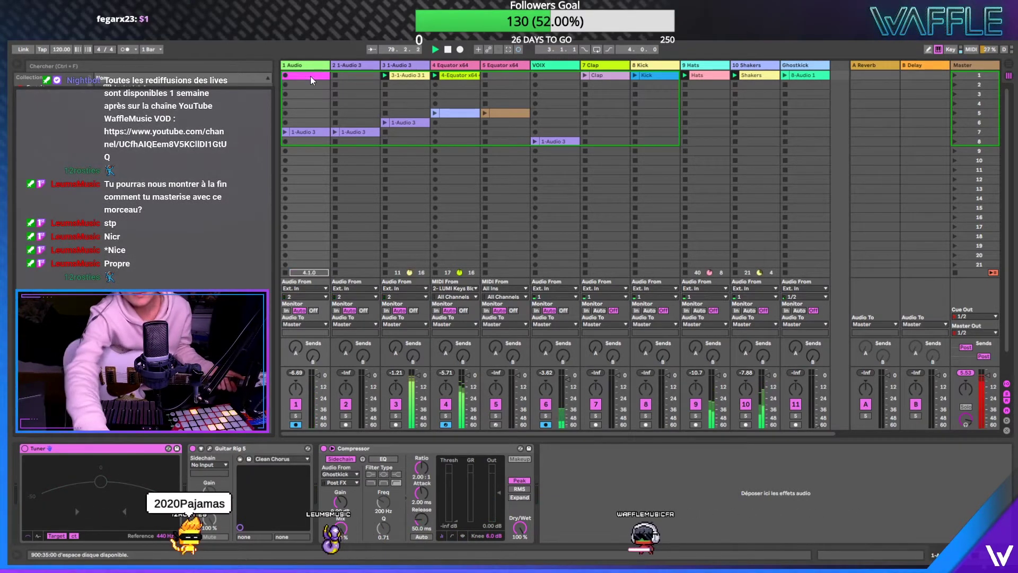
{"action": "key", "text": "Delete"}
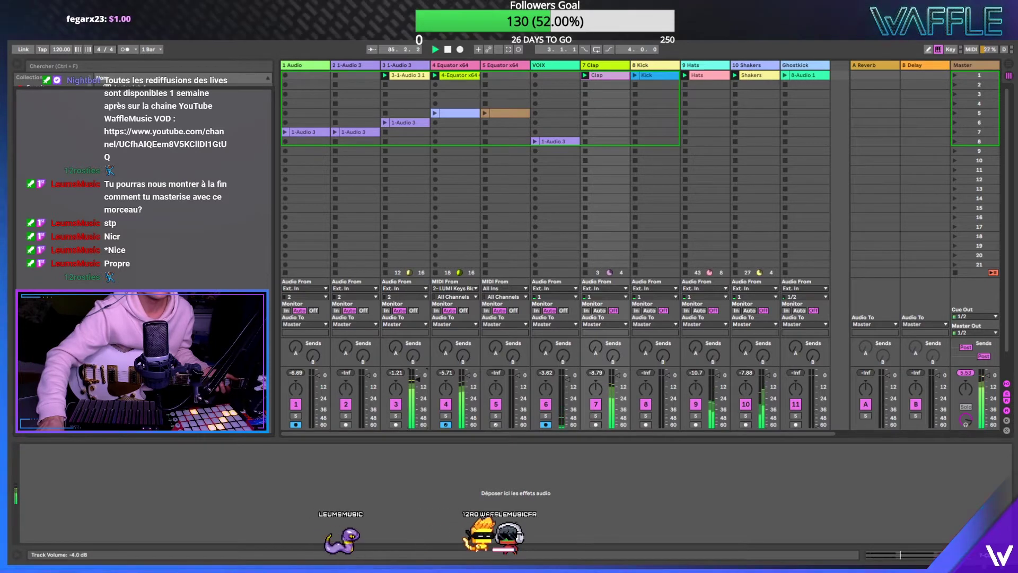
- Record a new guitar take in the first slot of track 1 Audio and shorten its loop to 4 bars
{"action": "left_click", "coordinate": [304, 68]}
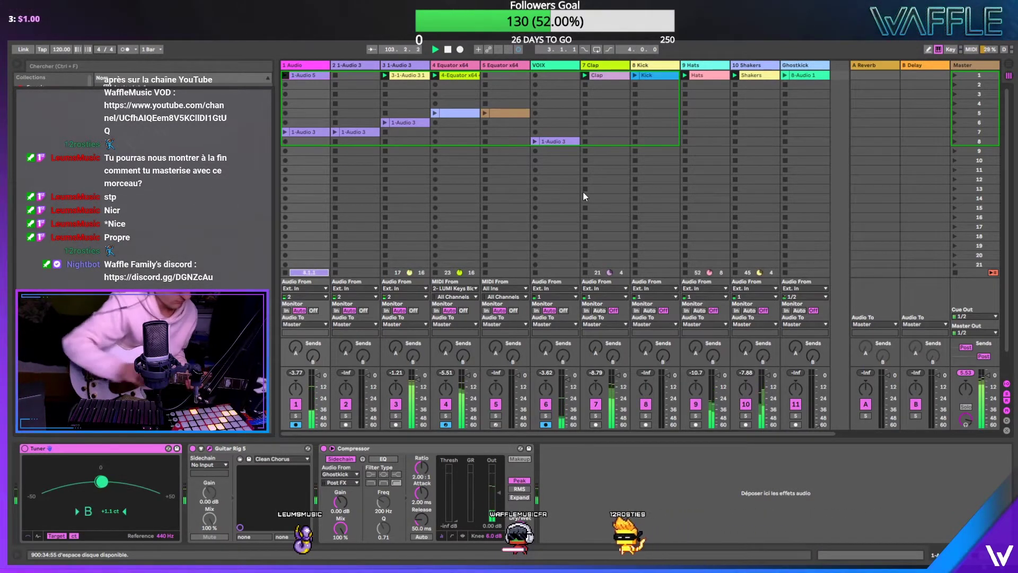
{"action": "key", "text": "shift+Tab"}
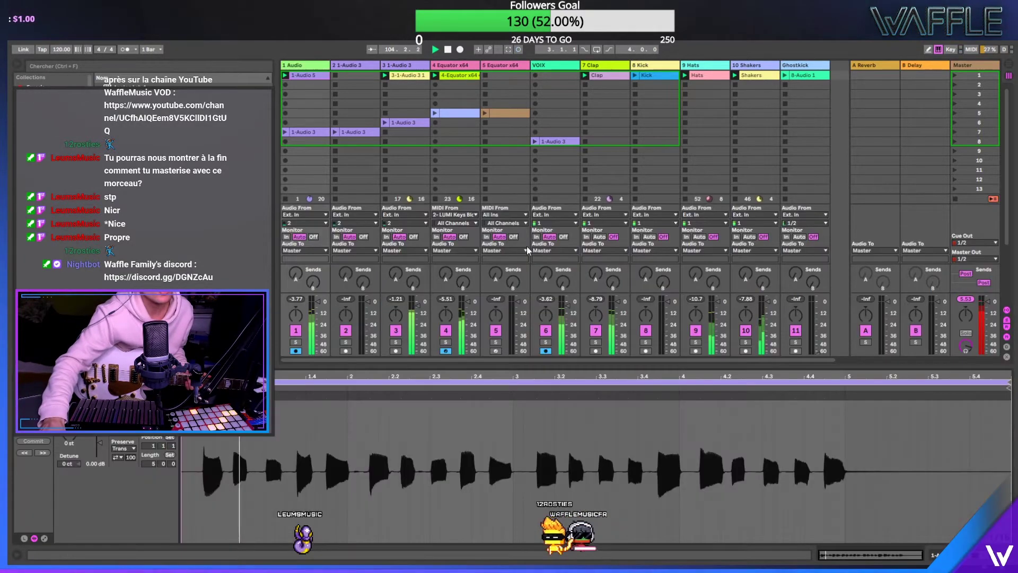
{"action": "left_click_drag", "start_coordinate": [1003, 380], "coordinate": [844, 413]}
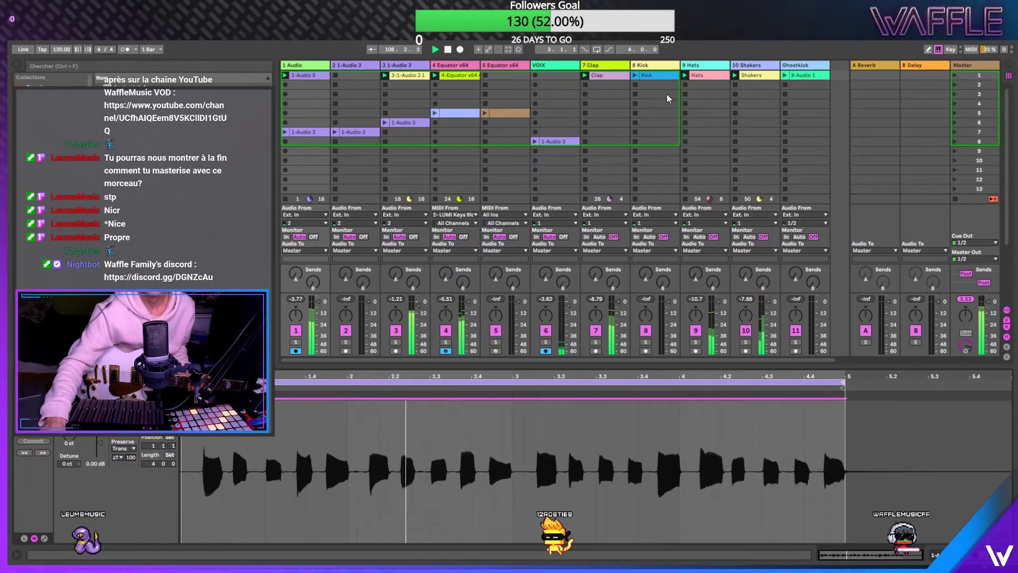
- Record a second guitar part in the first slot of track 2 1-Audio 3 and trim its loop to 4 bars
{"action": "left_click", "coordinate": [346, 351]}
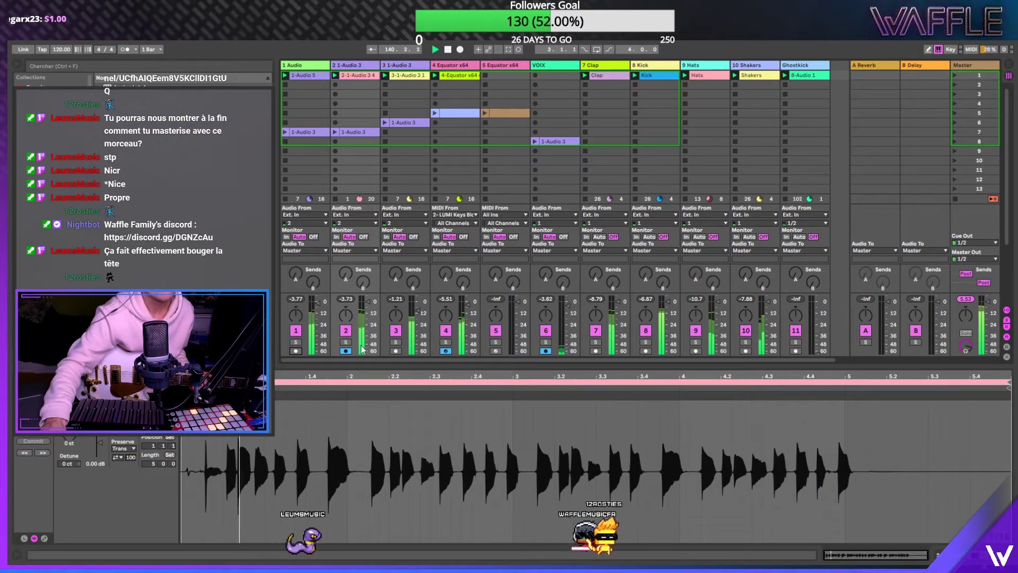
{"action": "left_click", "coordinate": [837, 402]}
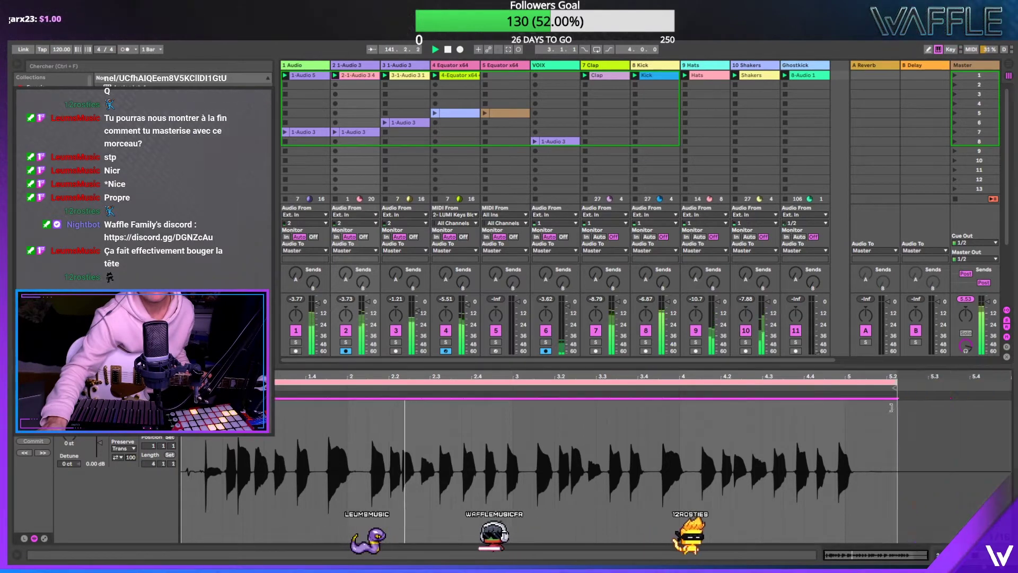
{"action": "left_click_drag", "start_coordinate": [839, 423], "coordinate": [845, 423]}
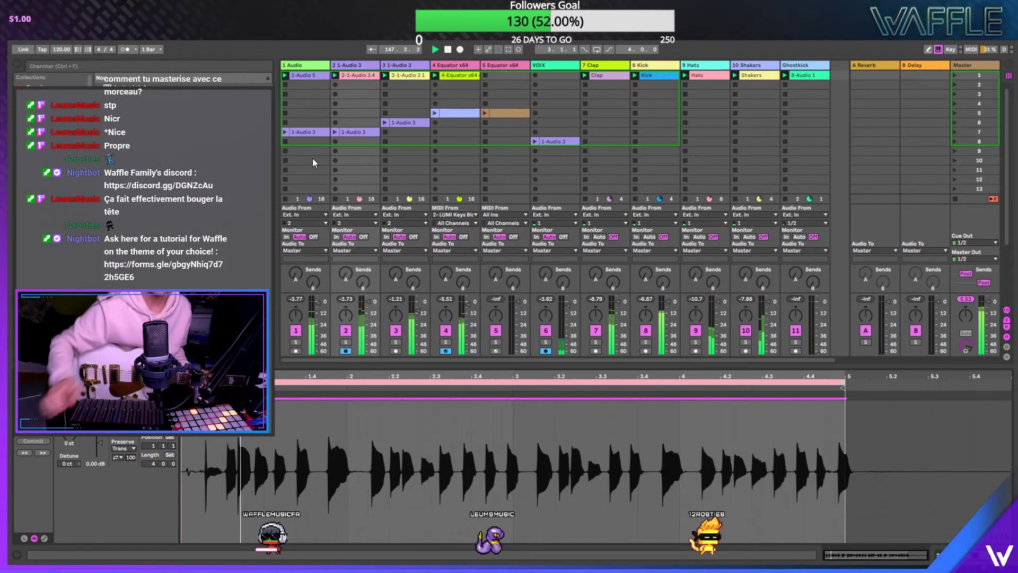
- Record a sustained chord MIDI clip in the first slot of track 5 Equator x64 and disarm both Equator tracks
{"action": "left_click", "coordinate": [496, 350]}
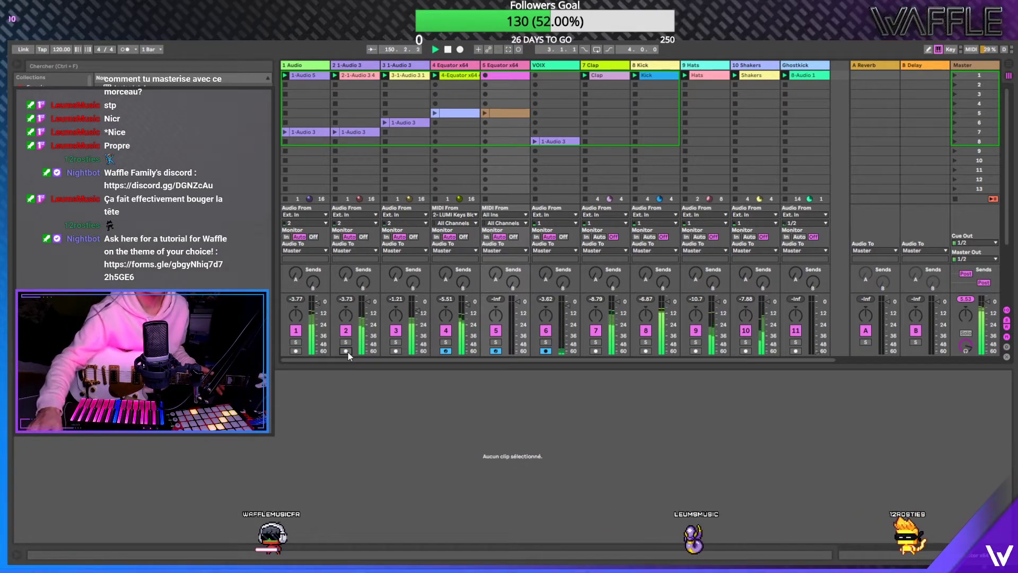
{"action": "left_click", "coordinate": [446, 350]}
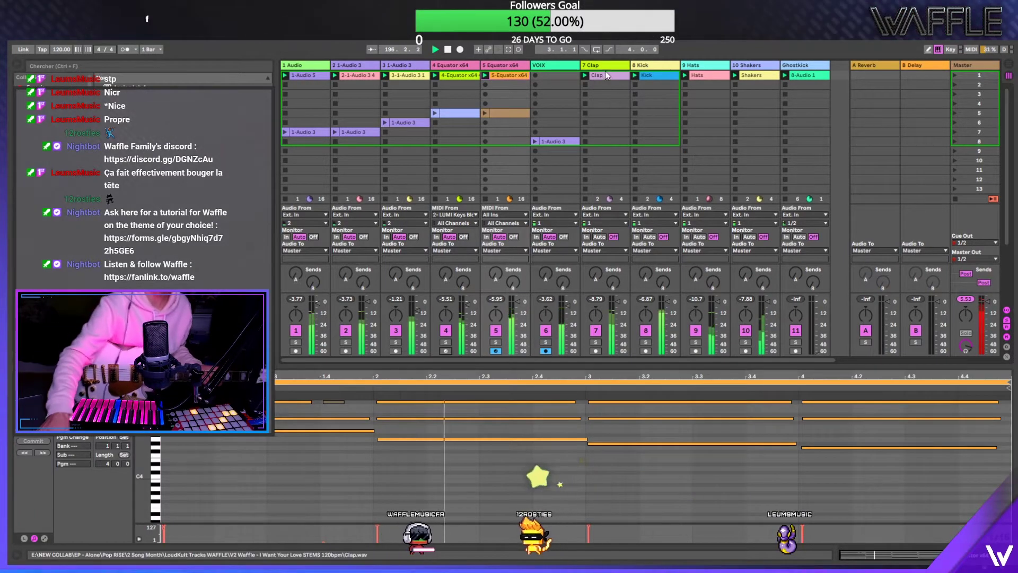
{"action": "left_click", "coordinate": [496, 350]}
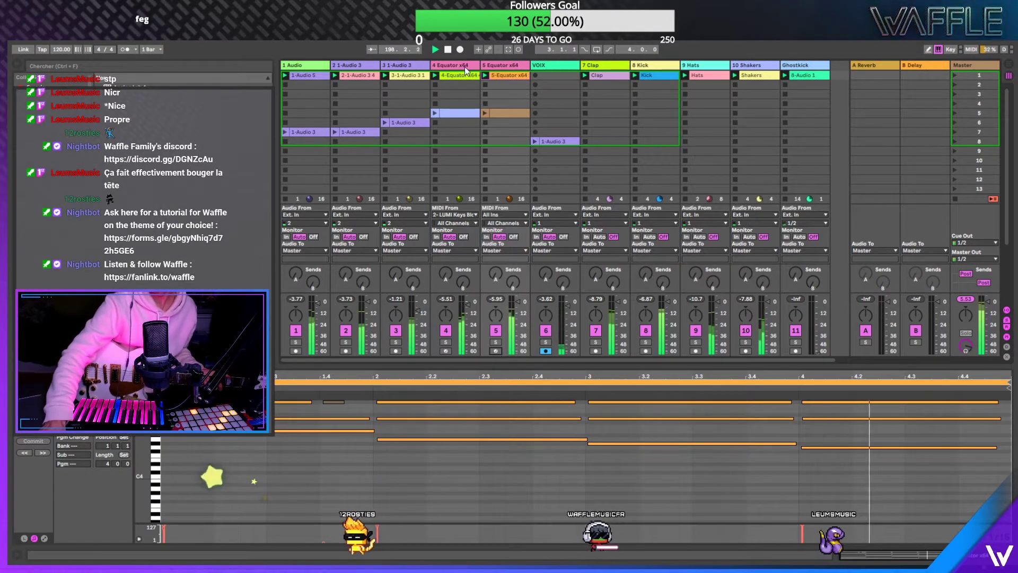
- Record a vocal loop in the first slot of the VOIX track and launch it for playback
{"action": "left_click", "coordinate": [547, 64]}
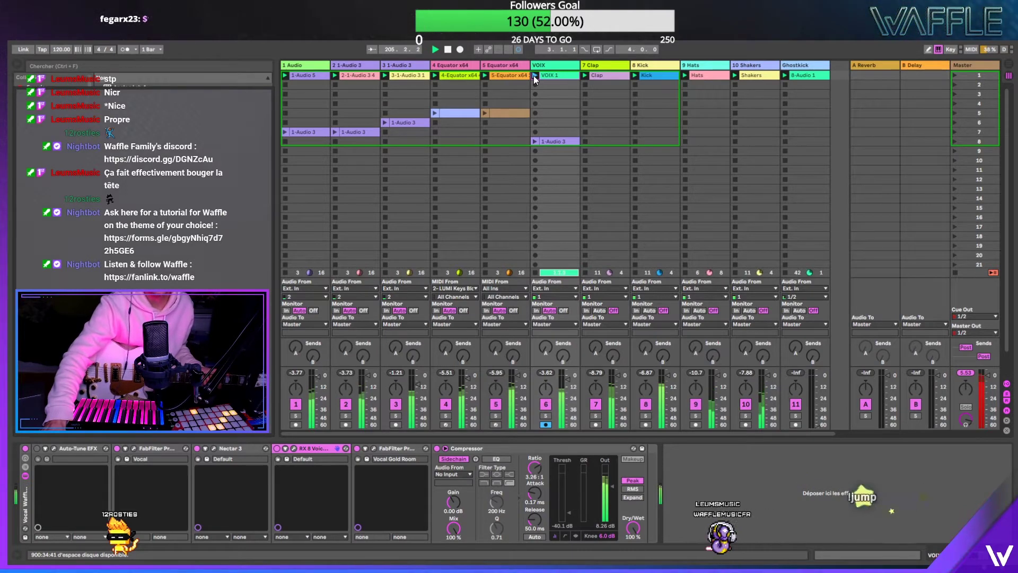
{"action": "left_click", "coordinate": [534, 75]}
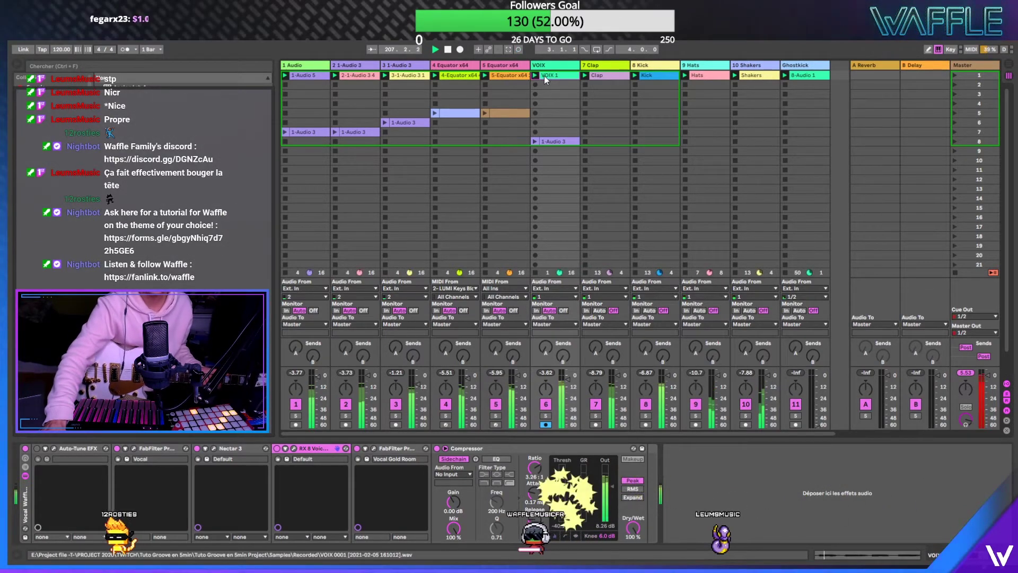
- Duplicate the VOIX track and delete the copied vocal clip from the duplicate's first slot
{"action": "left_click", "coordinate": [554, 68]}
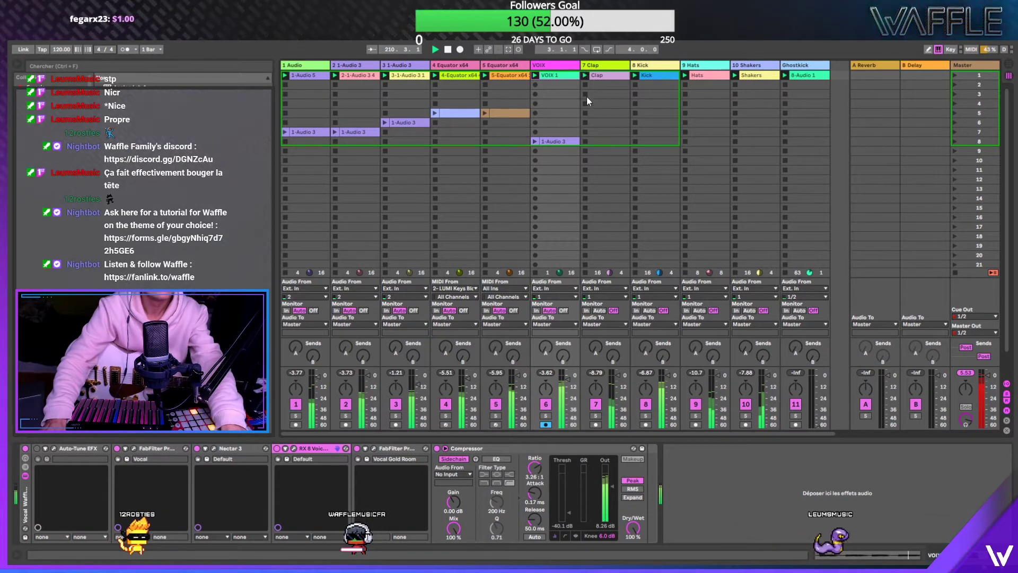
{"action": "key", "text": "ctrl+d"}
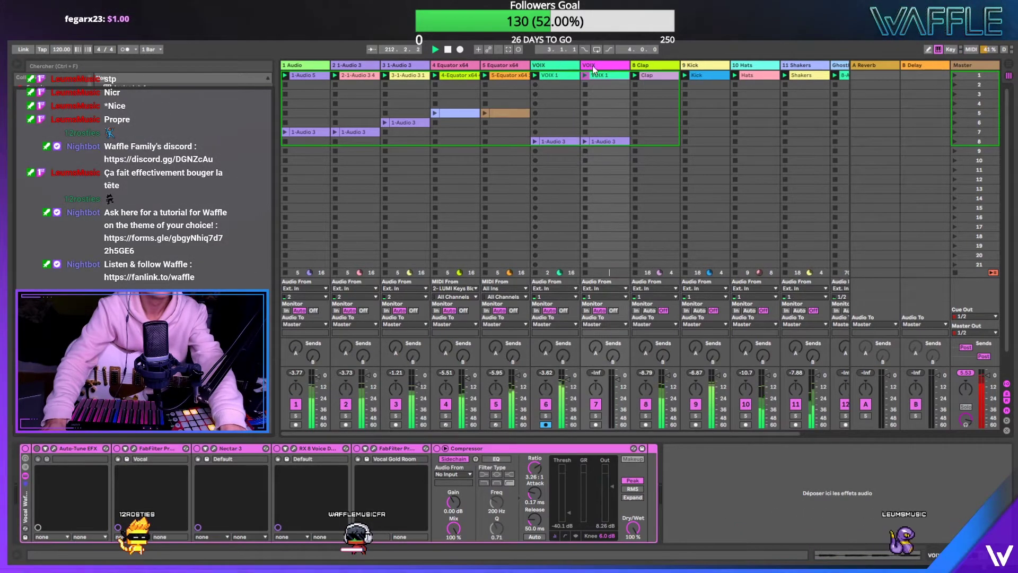
{"action": "key", "text": "Delete"}
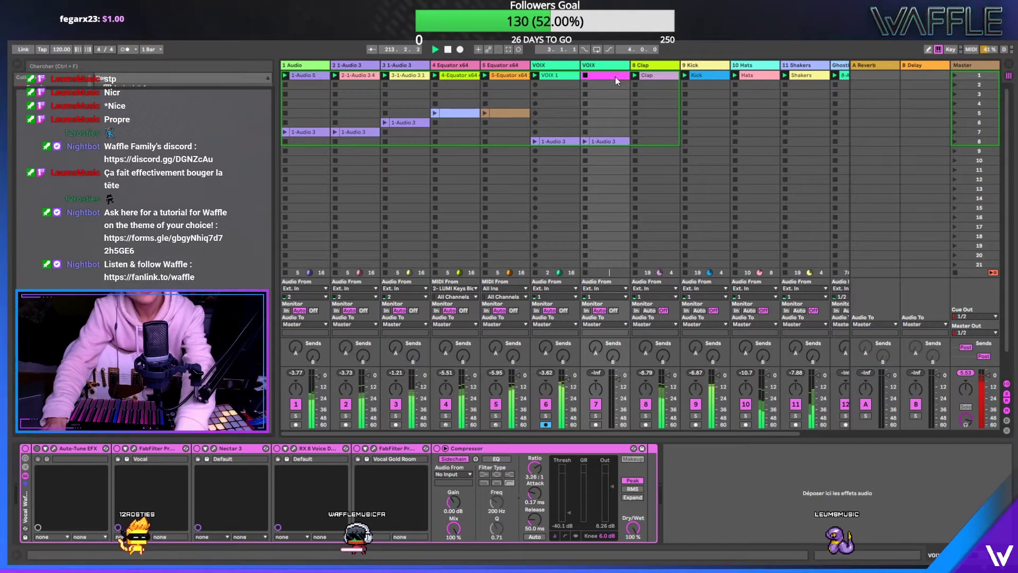
- Arm the duplicated VOIX track, record a vocal take in its first slot and undo that take
{"action": "left_click", "coordinate": [596, 424]}
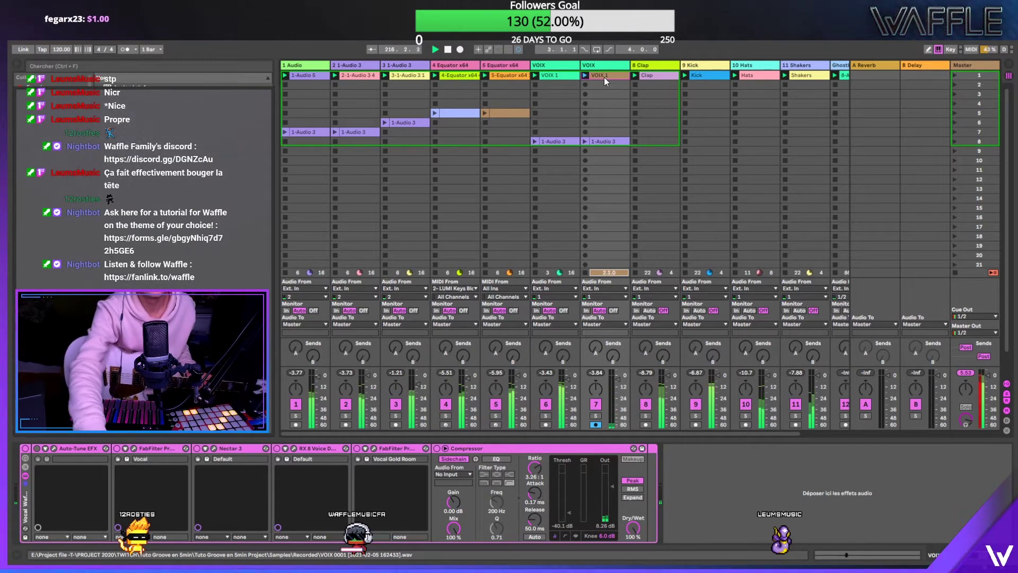
{"action": "key", "text": "ctrl+z"}
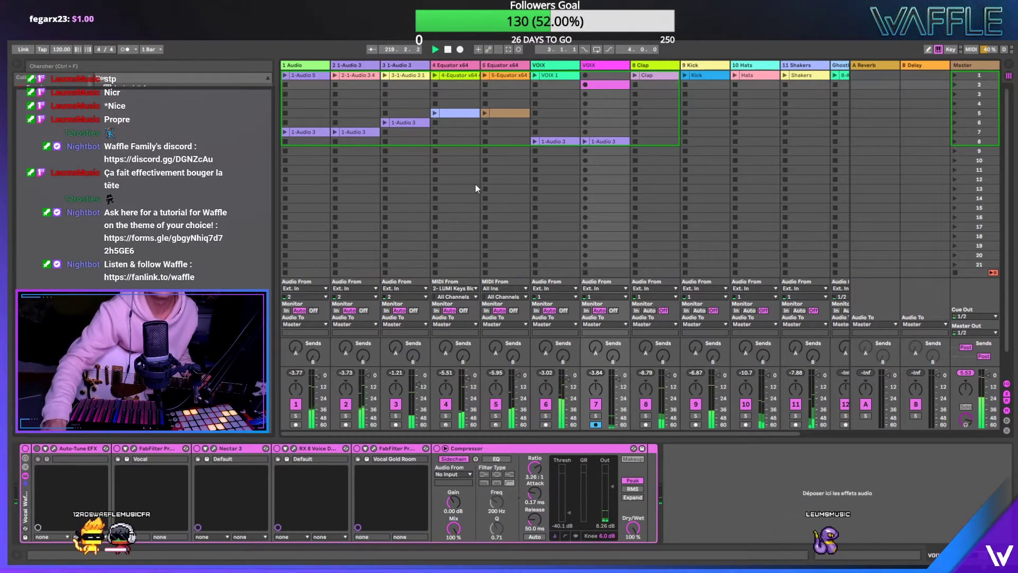
{"action": "key", "text": "Down"}
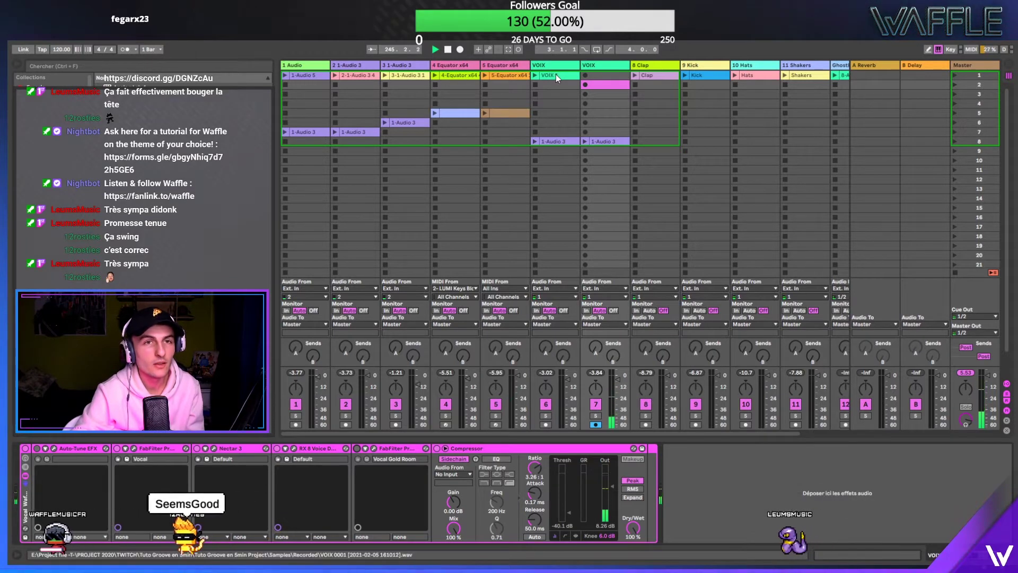
- Open the MIDI clip in the first slot of track 4 Equator x64 to view its notes
{"action": "left_click", "coordinate": [518, 66]}
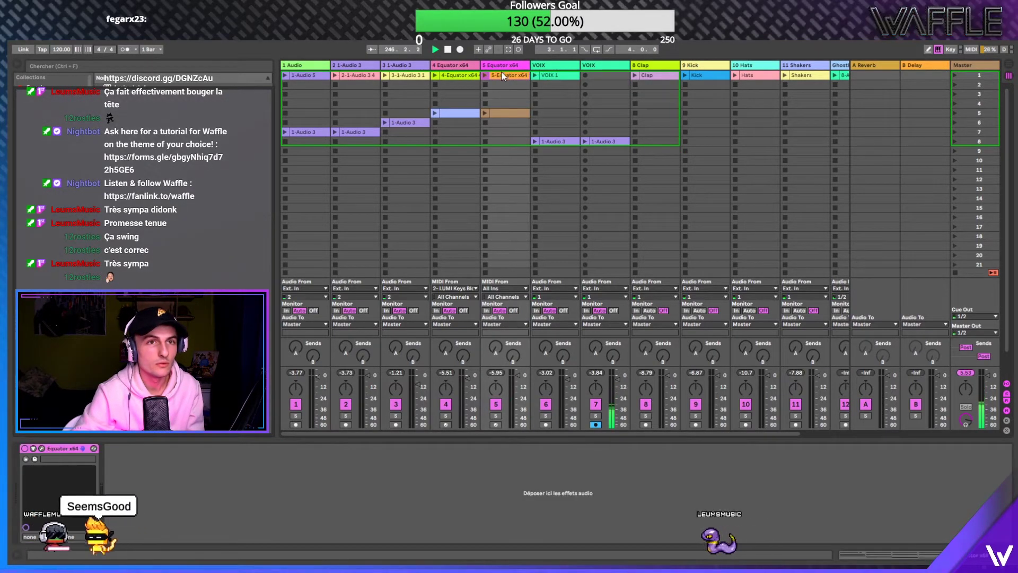
{"action": "left_click", "coordinate": [462, 75]}
{"action": "left_click", "coordinate": [461, 75]}
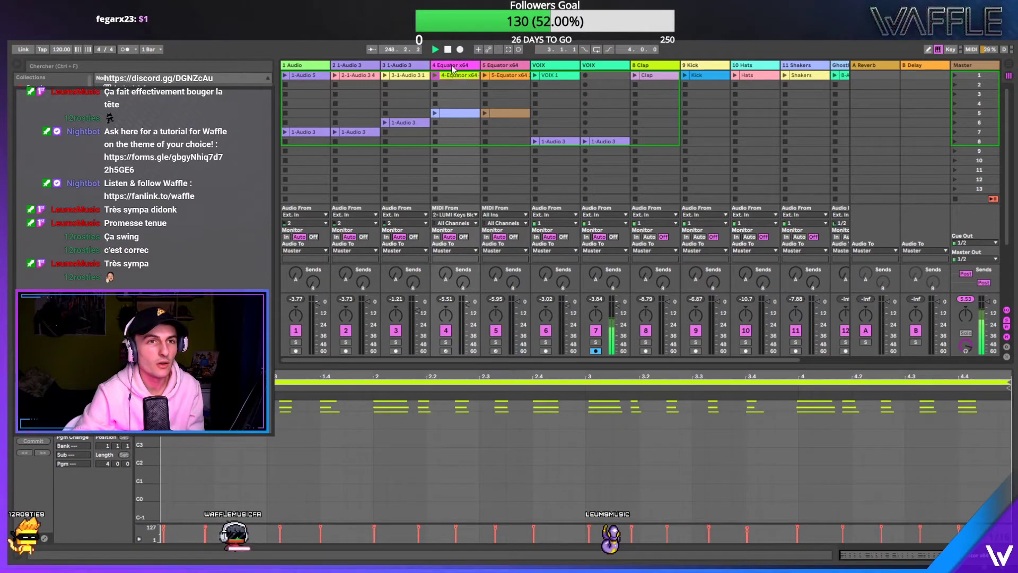
- Open the Equator synth on track 4, dismiss its update offer and move its window to uncover the track headers
{"action": "left_click", "coordinate": [454, 65]}
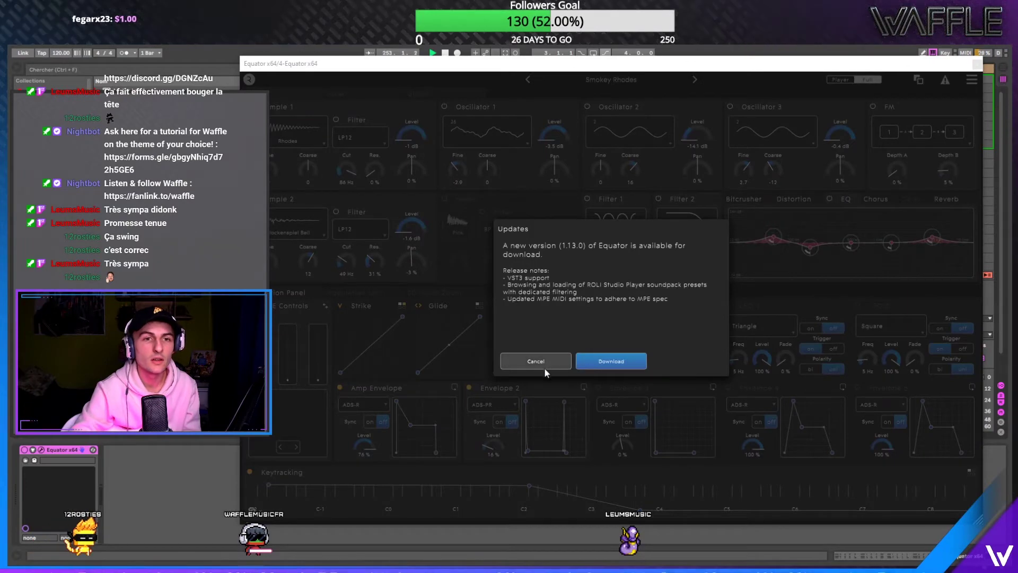
{"action": "left_click", "coordinate": [544, 366]}
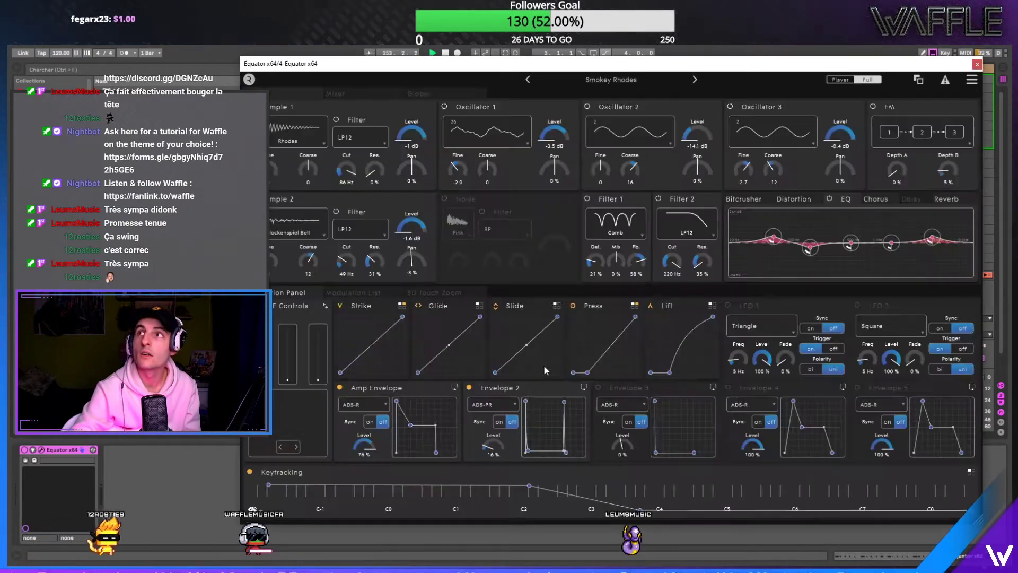
{"action": "left_click_drag", "start_coordinate": [662, 67], "coordinate": [581, 61]}
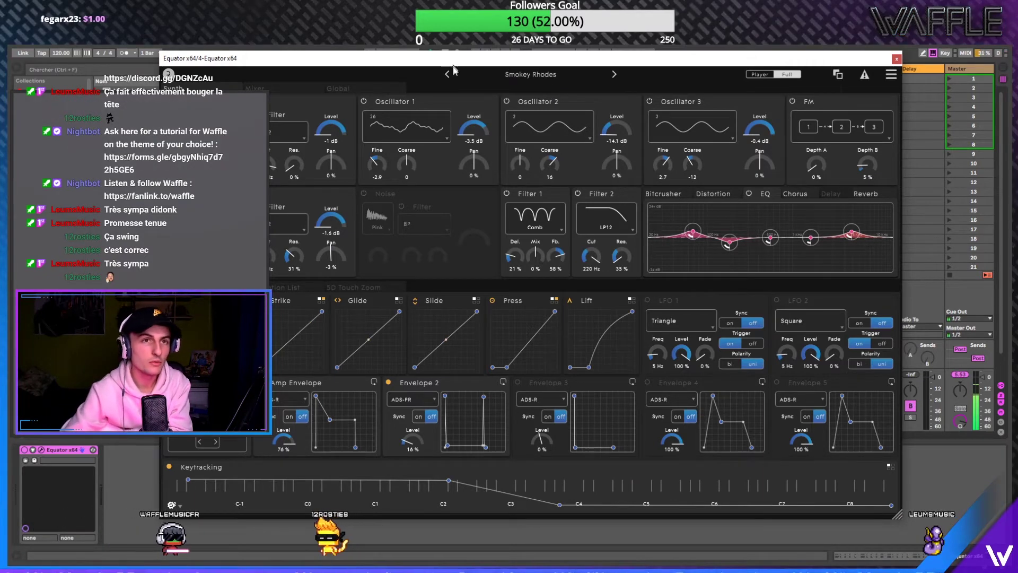
{"action": "left_click_drag", "start_coordinate": [472, 58], "coordinate": [464, 124]}
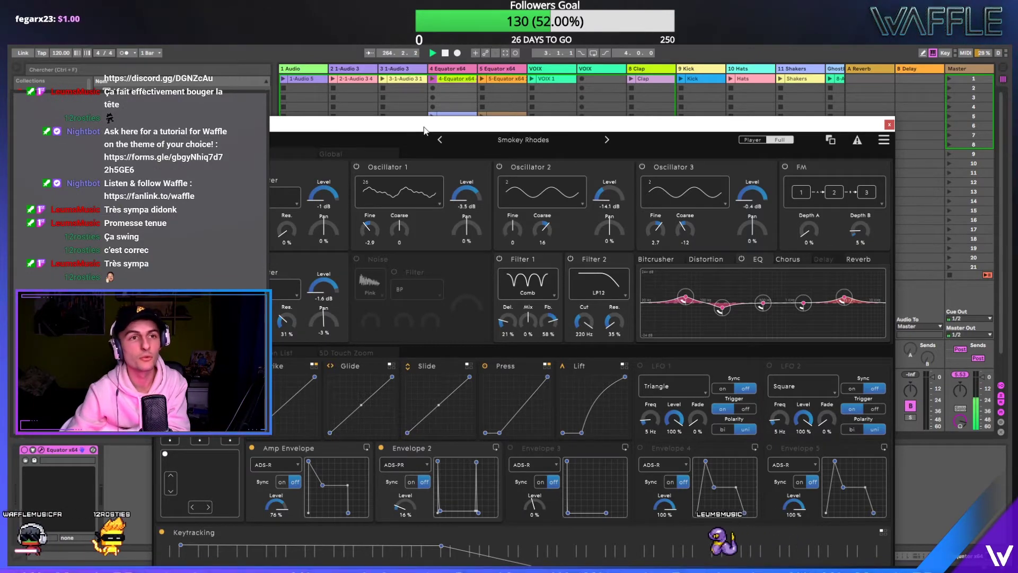
- Stop the song and restart the groove with the Shakers, 3-Audio and Ghostkick clips of scene 1
{"action": "left_click_drag", "start_coordinate": [411, 130], "coordinate": [403, 121]}
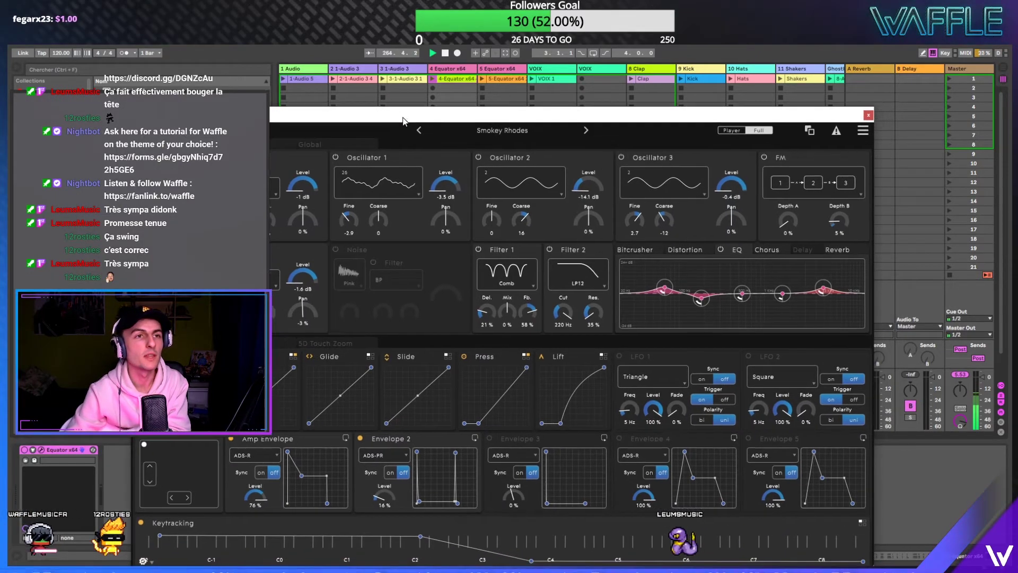
{"action": "left_click", "coordinate": [444, 53]}
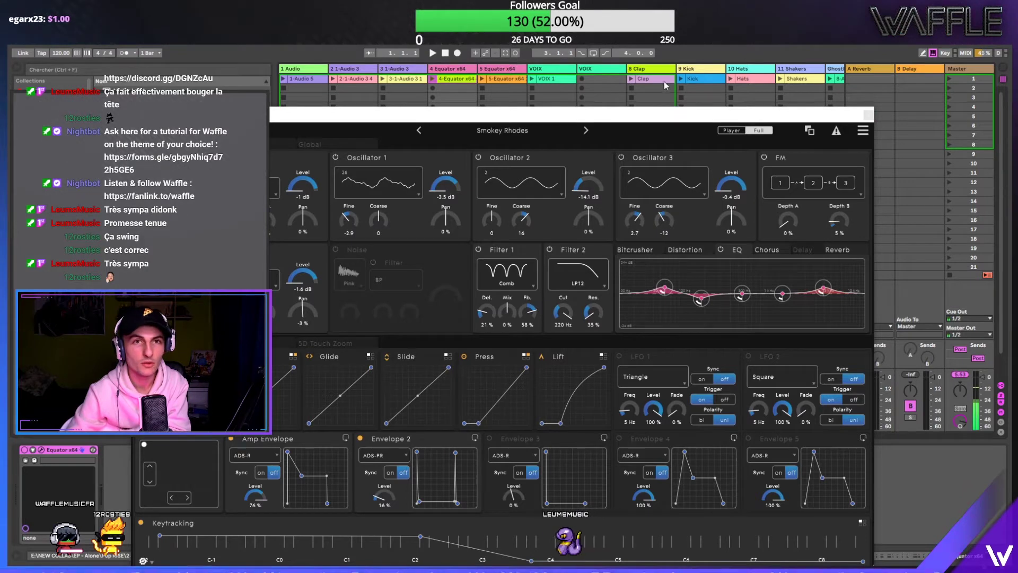
{"action": "left_click", "coordinate": [779, 80]}
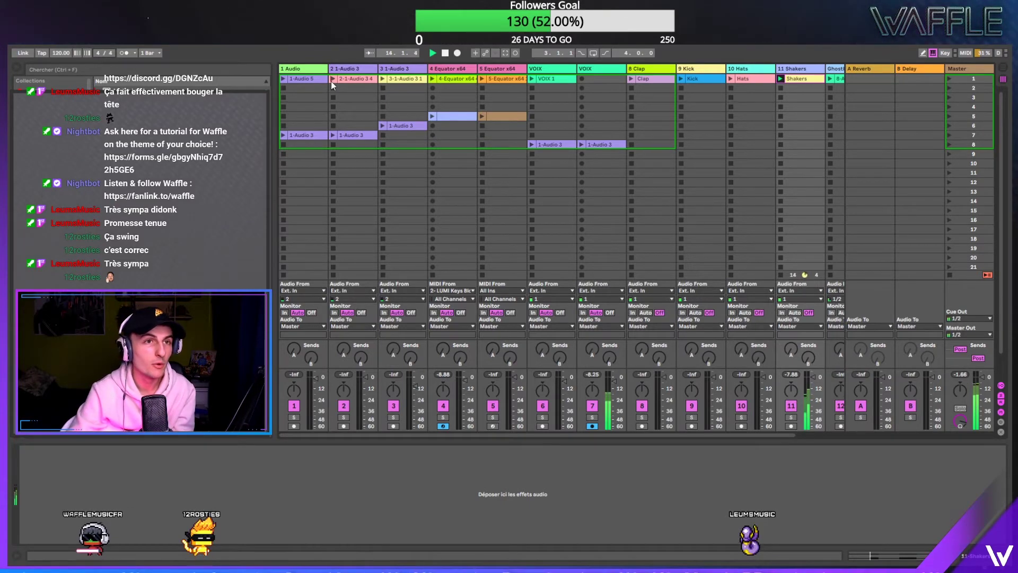
{"action": "left_click", "coordinate": [382, 79]}
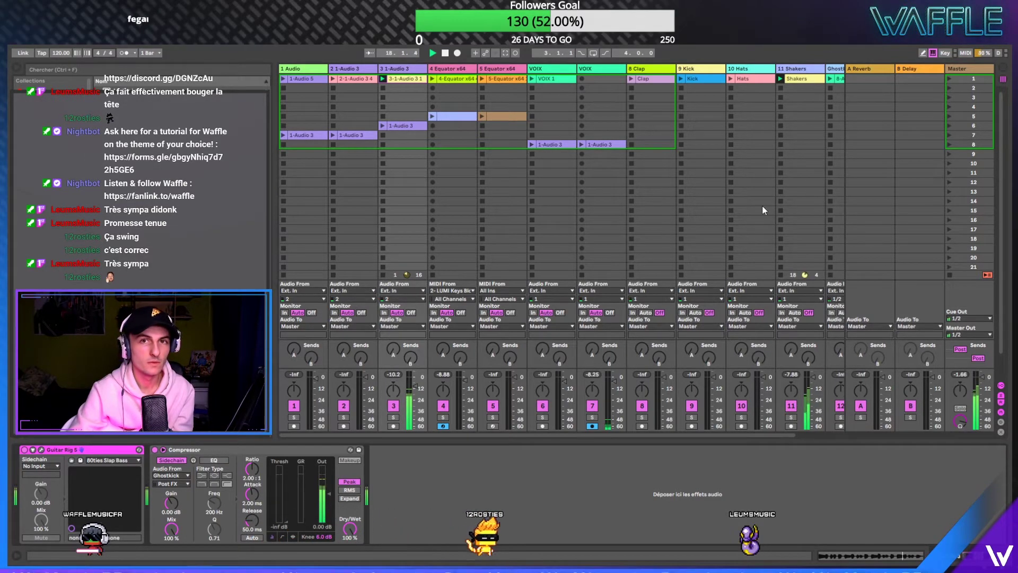
{"action": "left_click_drag", "start_coordinate": [601, 434], "coordinate": [617, 429]}
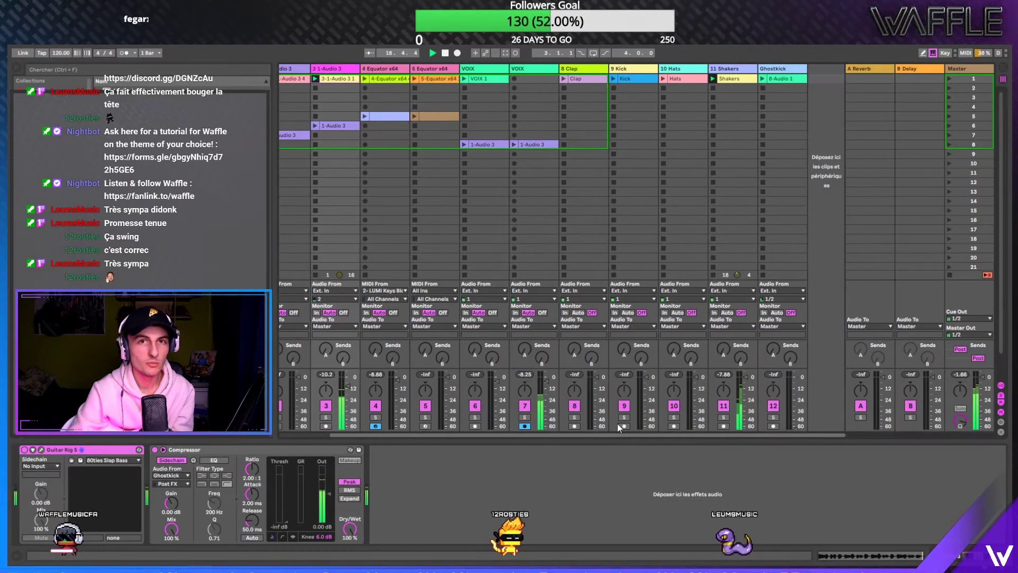
{"action": "left_click", "coordinate": [762, 79]}
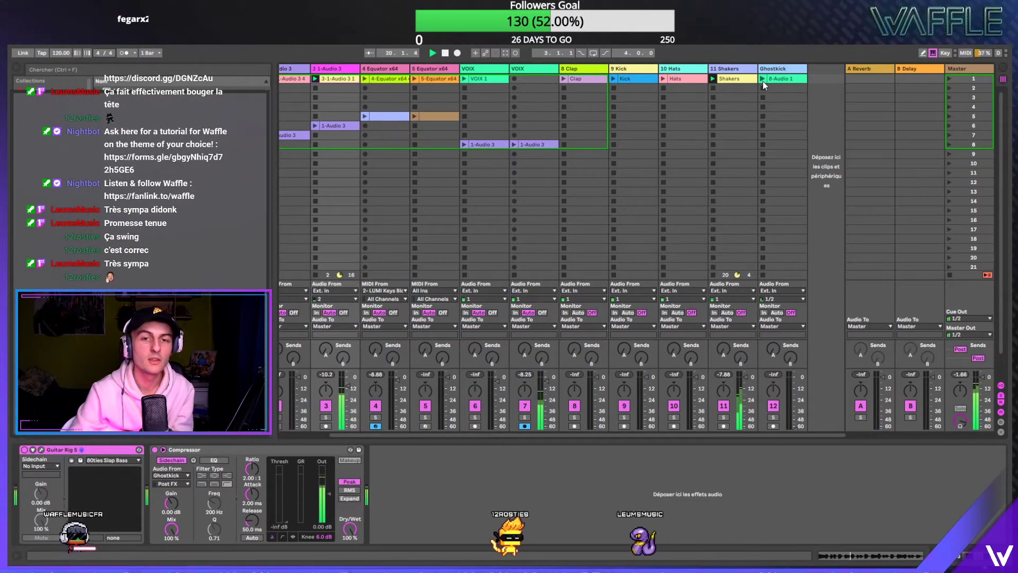
{"action": "left_click", "coordinate": [763, 81]}
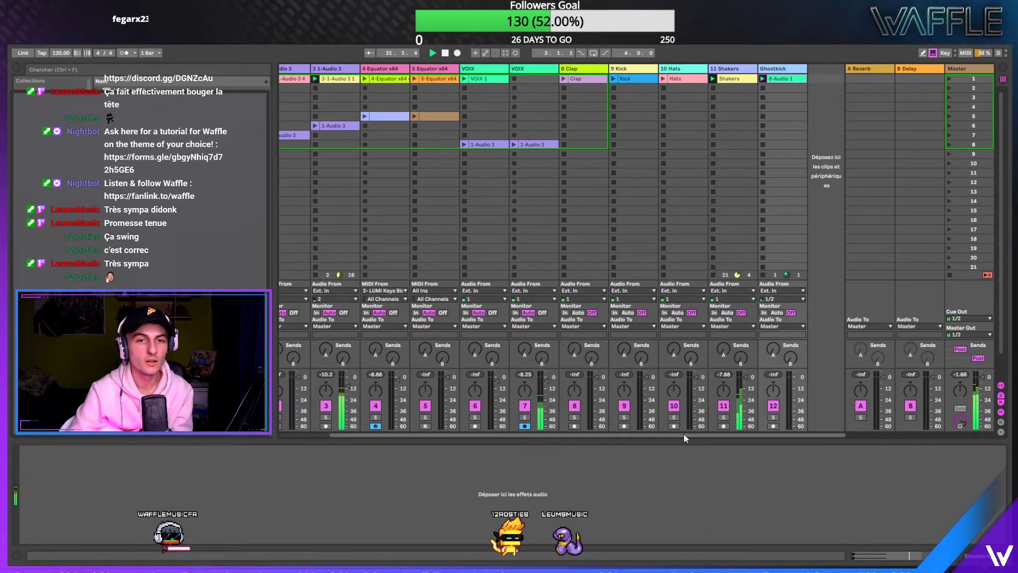
{"action": "left_click_drag", "start_coordinate": [683, 433], "coordinate": [591, 434]}
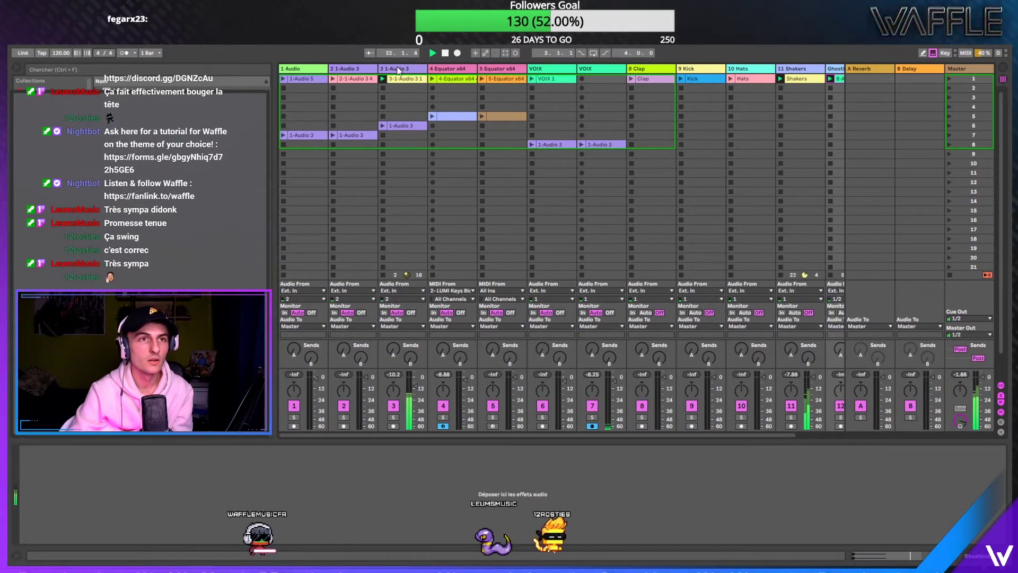
- View the devices on tracks 3 and 4, moving and closing the Equator window to uncover the clips
{"action": "left_click", "coordinate": [399, 69]}
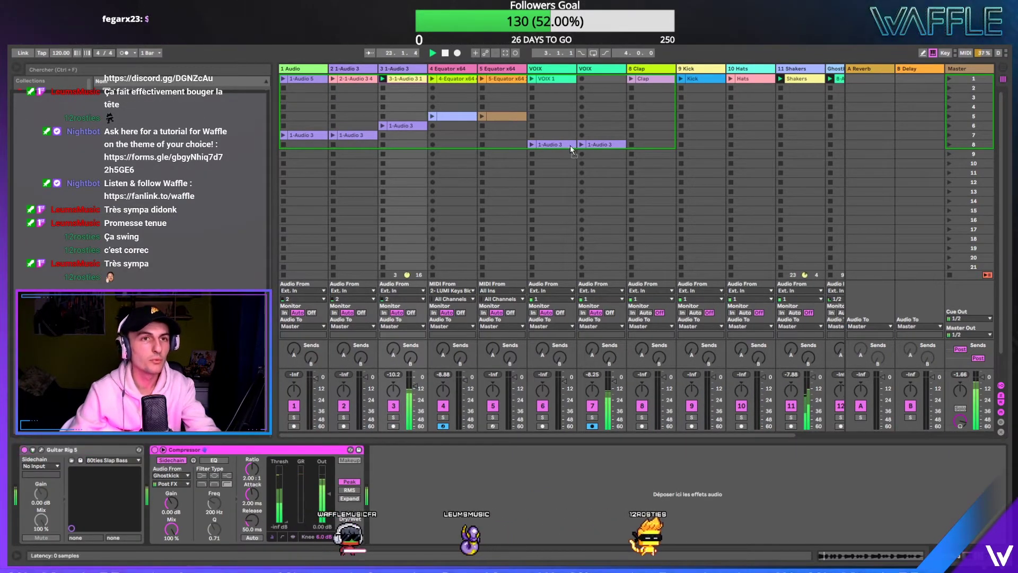
{"action": "left_click", "coordinate": [466, 69]}
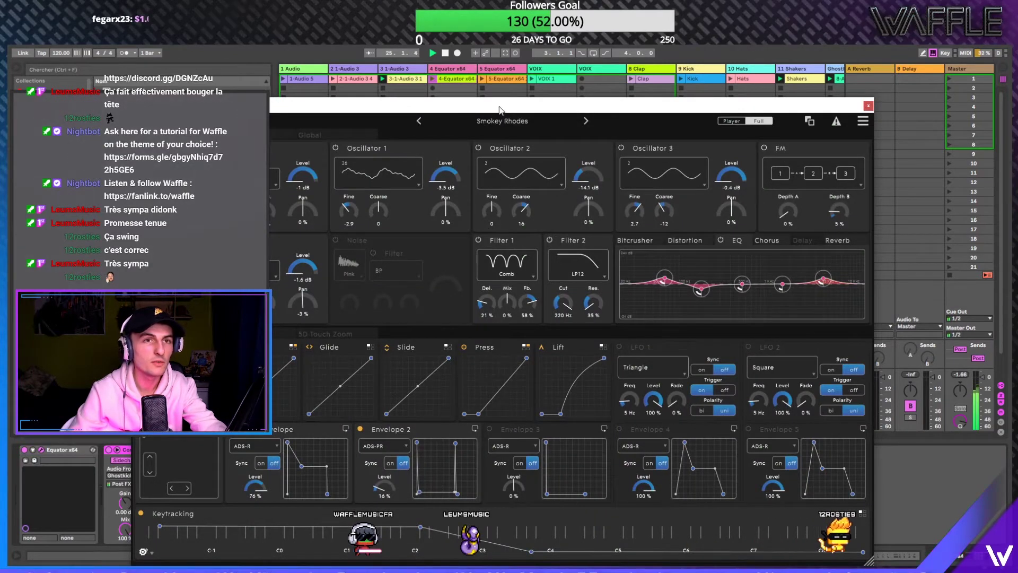
{"action": "left_click_drag", "start_coordinate": [500, 109], "coordinate": [505, 234]}
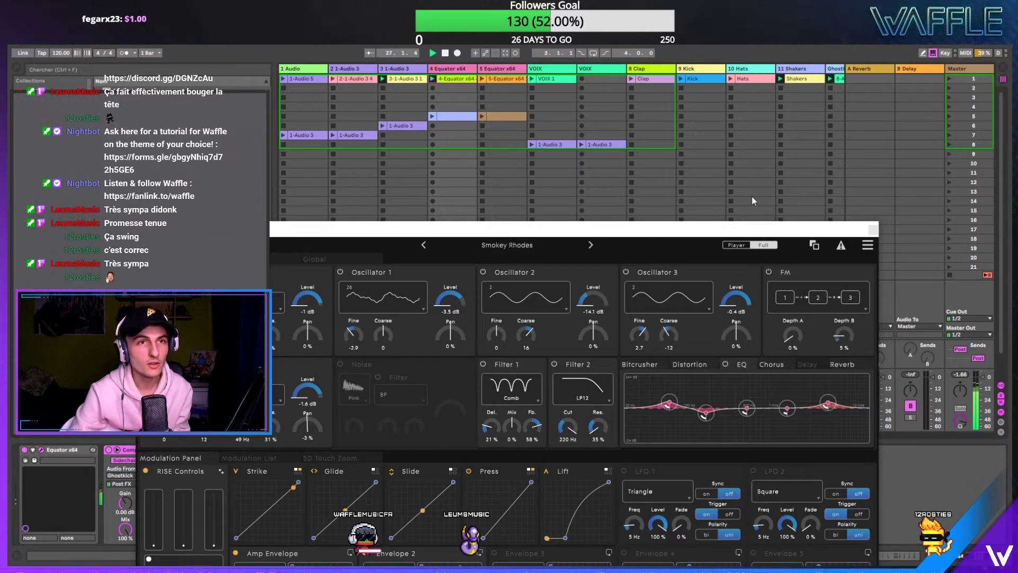
{"action": "left_click", "coordinate": [872, 231]}
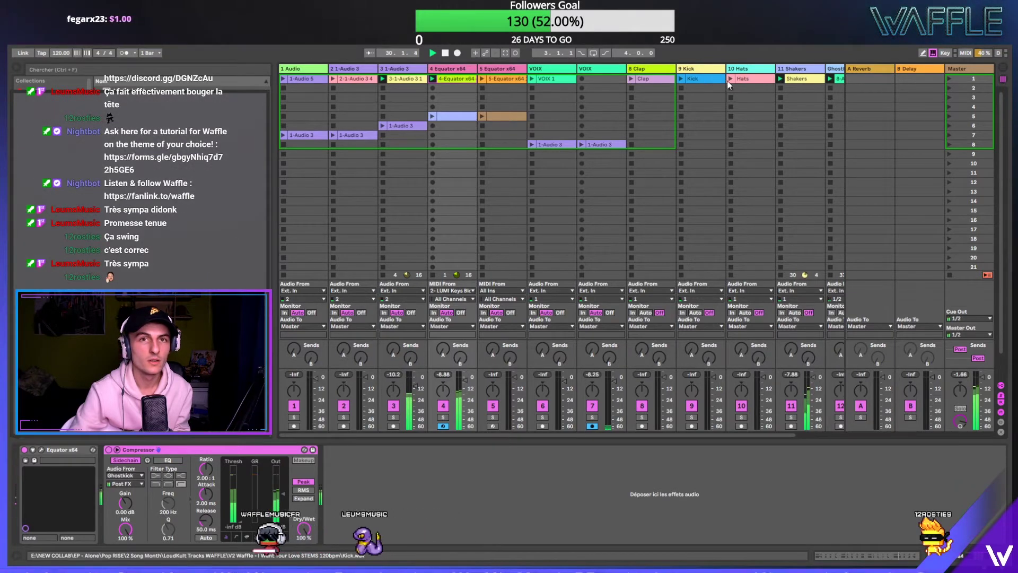
- Add the Clap loop to the running groove and raise the volume of track 3
{"action": "left_click", "coordinate": [651, 81]}
{"action": "left_click", "coordinate": [631, 79]}
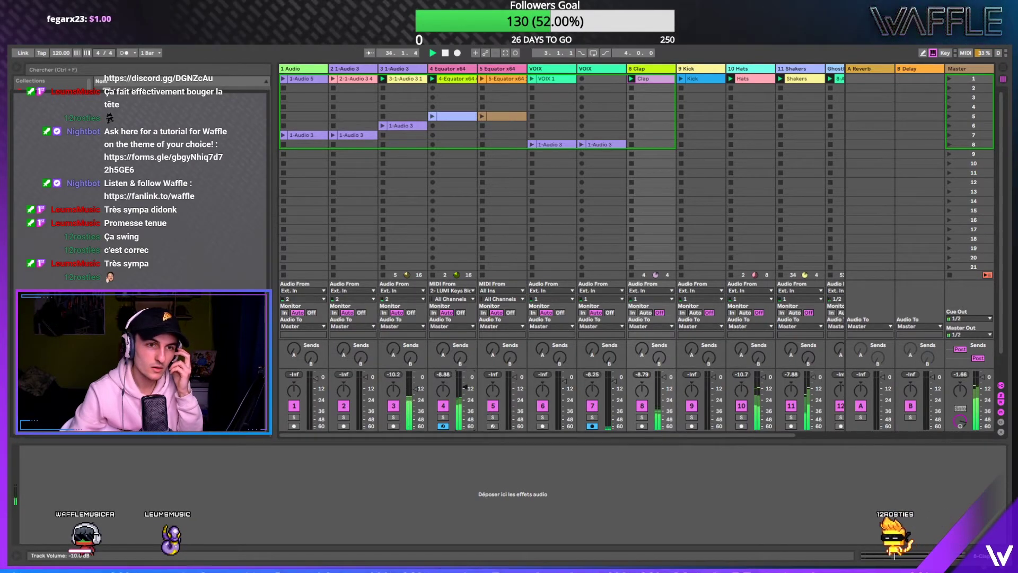
{"action": "left_click_drag", "start_coordinate": [416, 389], "coordinate": [428, 381]}
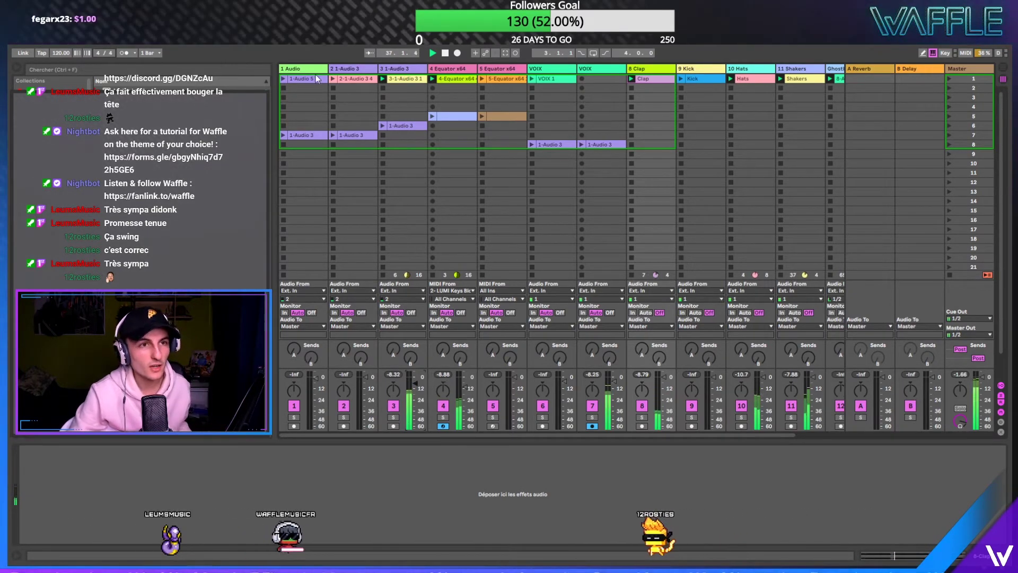
- Bring in the Kick loop, record a new take in the second slot of track 1 and stop playback
{"action": "left_click", "coordinate": [311, 317]}
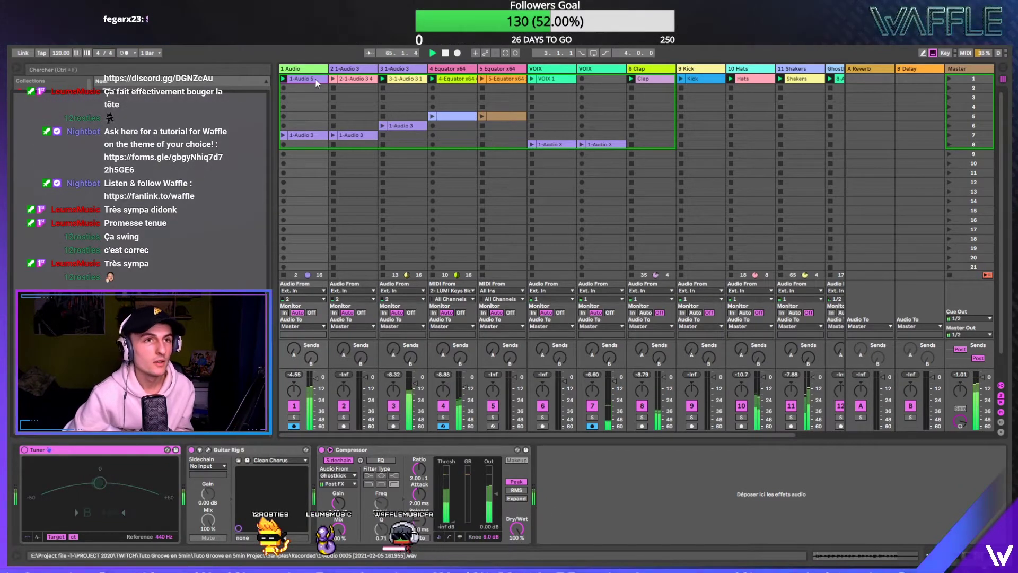
{"action": "left_click", "coordinate": [680, 78]}
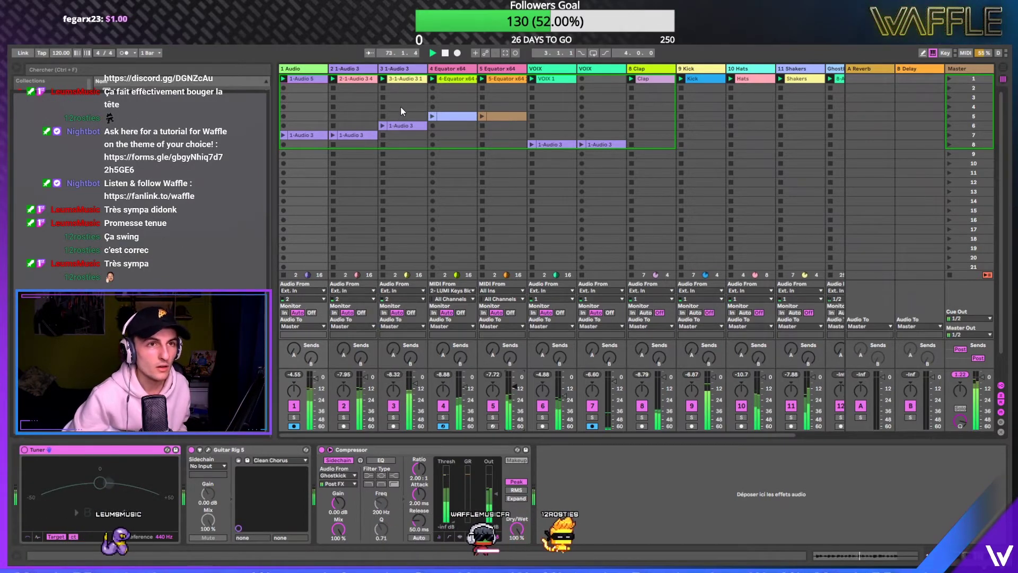
{"action": "left_click", "coordinate": [288, 88]}
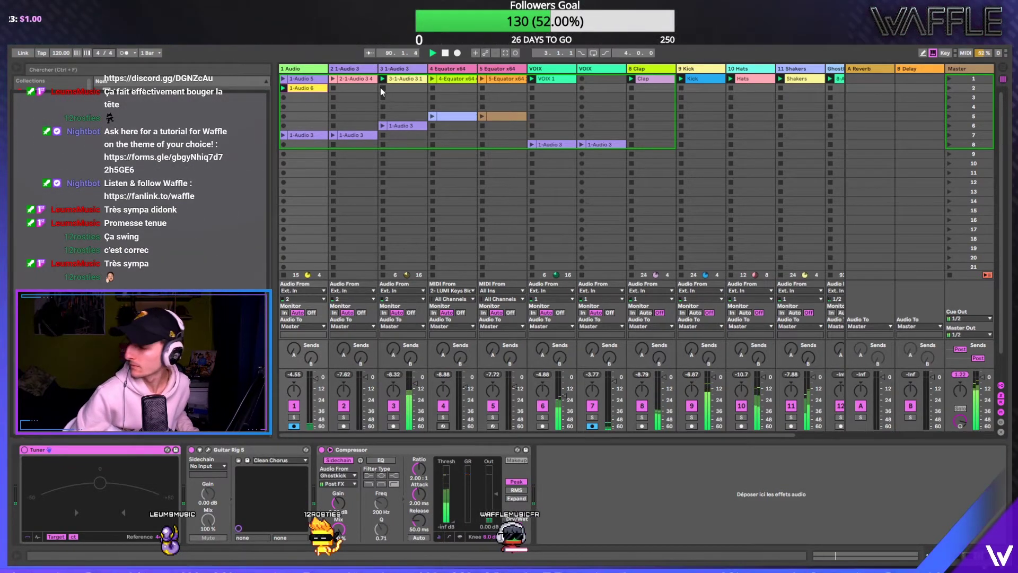
{"action": "key", "text": "shift+F9"}
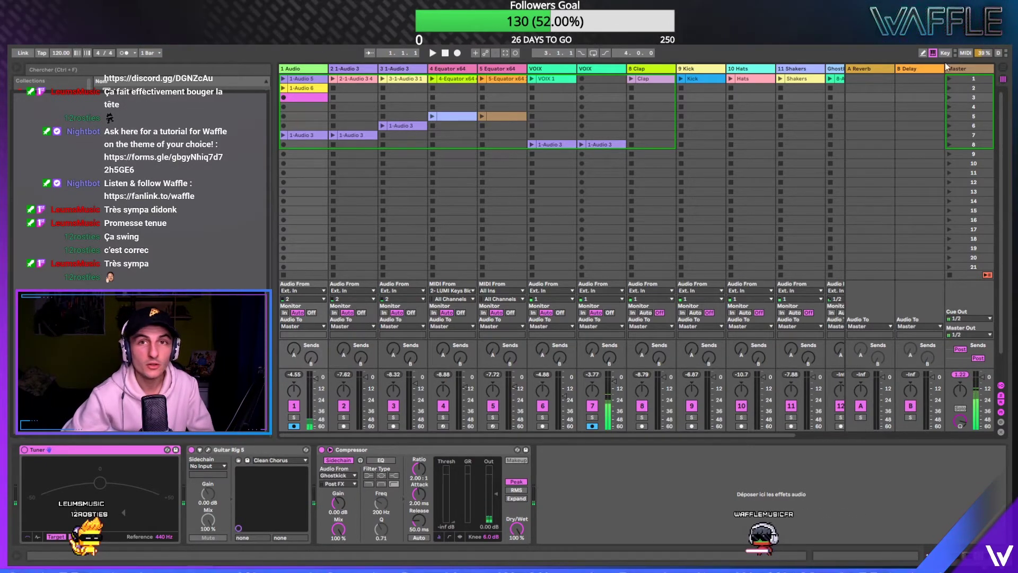
- Compare the Arrangement and Session views, ending in the Session view
{"action": "left_click", "coordinate": [1003, 68]}
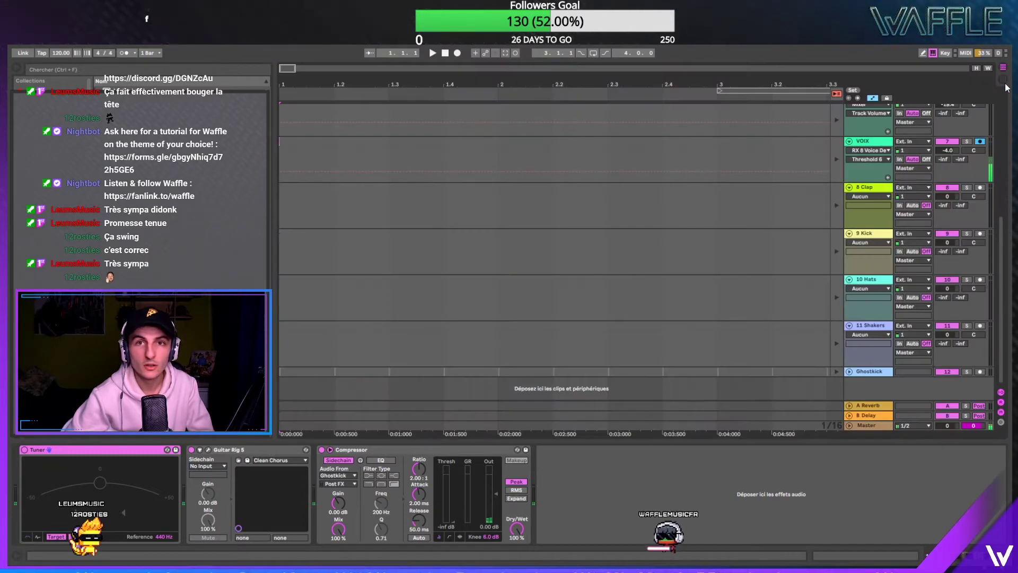
{"action": "left_click", "coordinate": [1004, 85]}
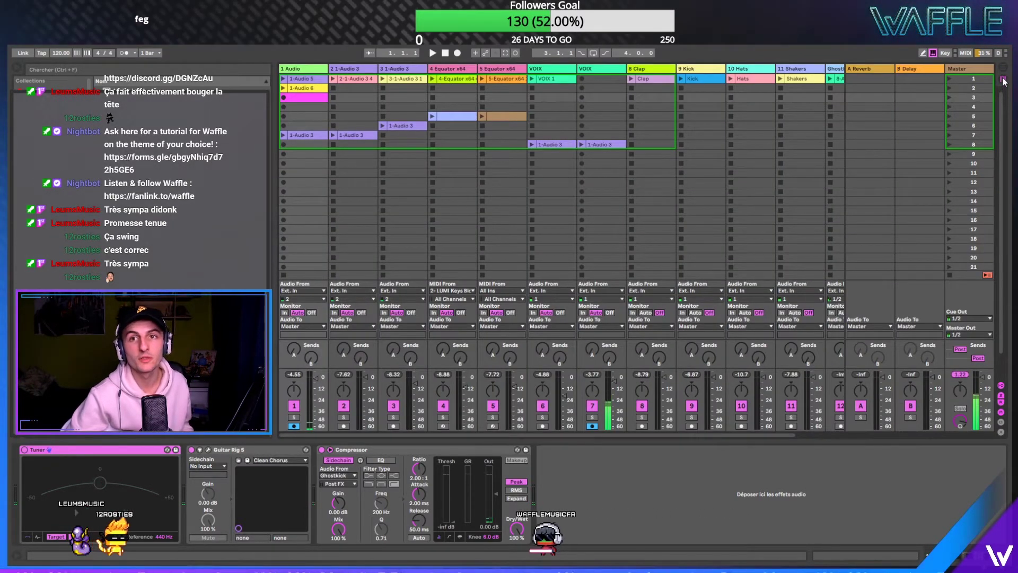
{"action": "left_click", "coordinate": [1007, 68]}
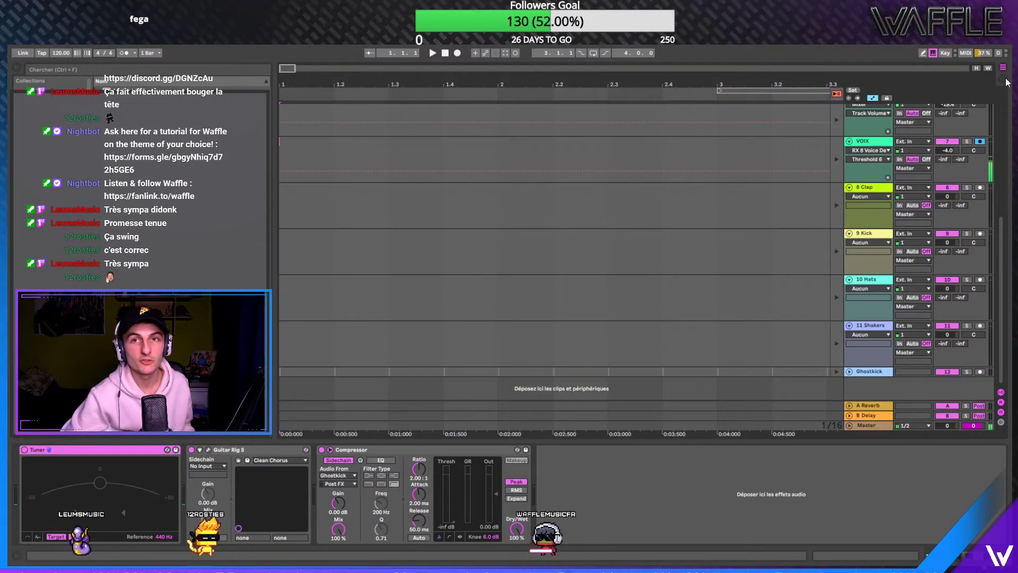
{"action": "key", "text": "Tab"}
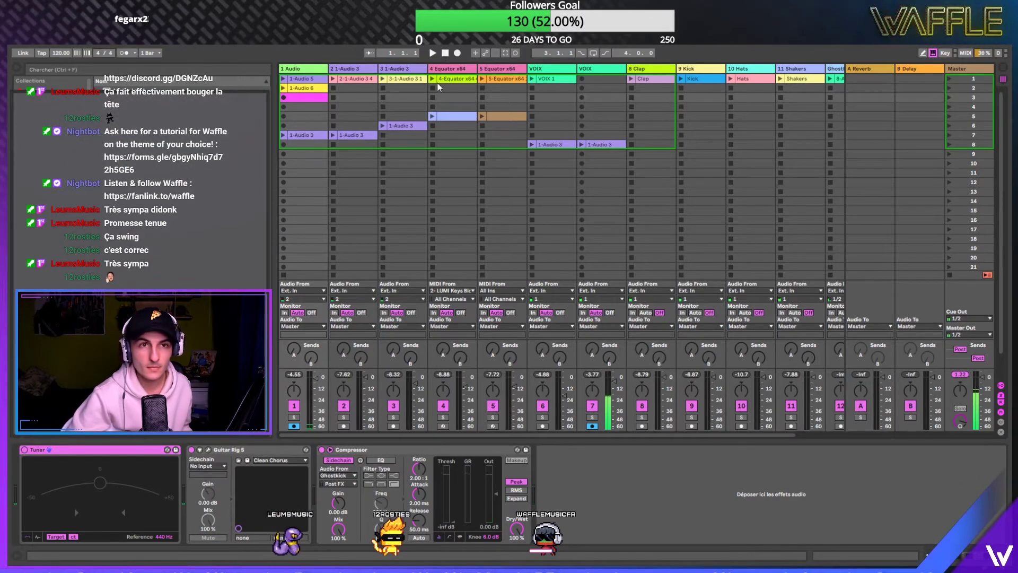
- Insert a new audio track after the Ghostkick track
{"action": "left_click", "coordinate": [539, 89]}
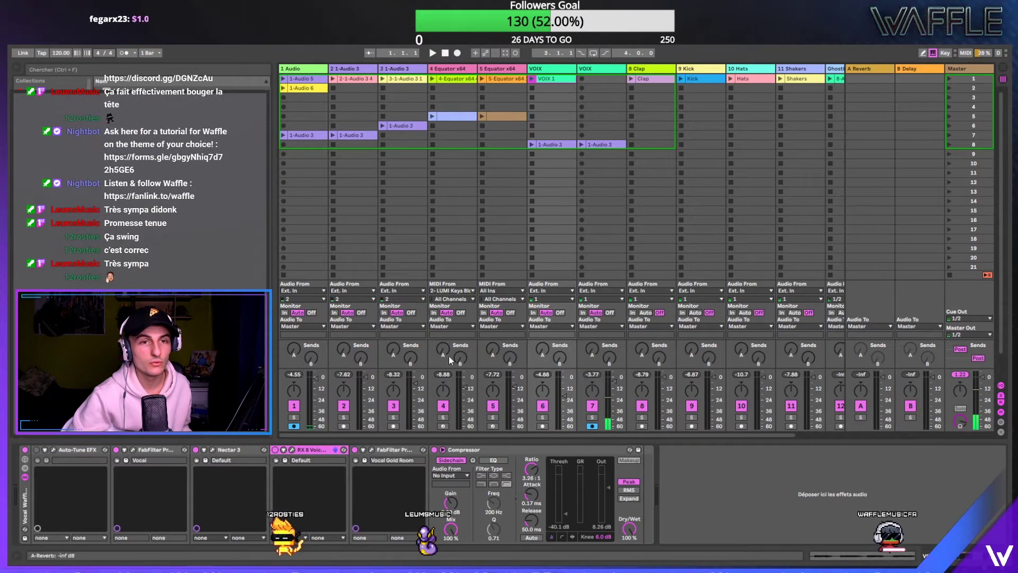
{"action": "left_click_drag", "start_coordinate": [475, 433], "coordinate": [540, 423]}
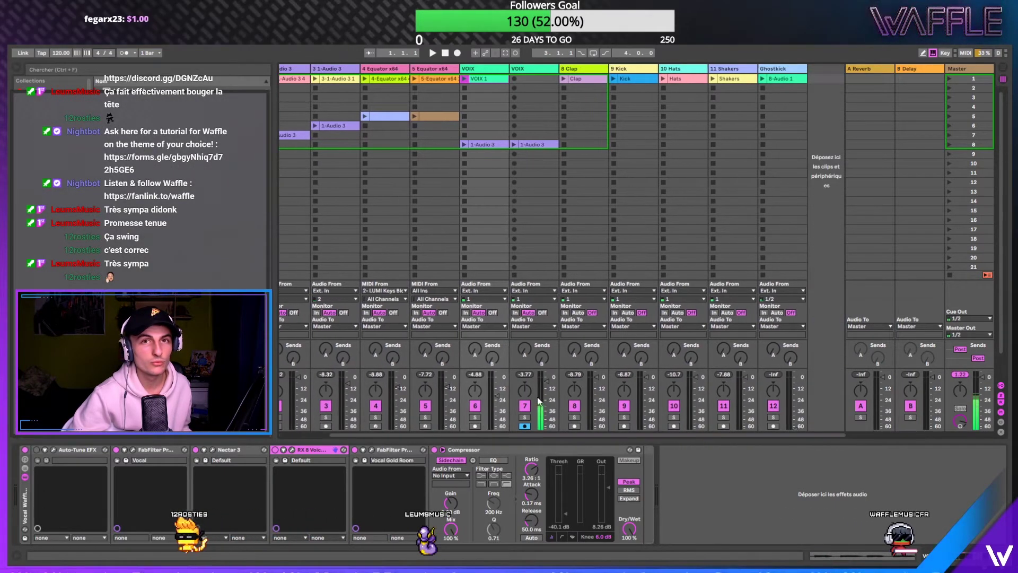
{"action": "right_click", "coordinate": [822, 70]}
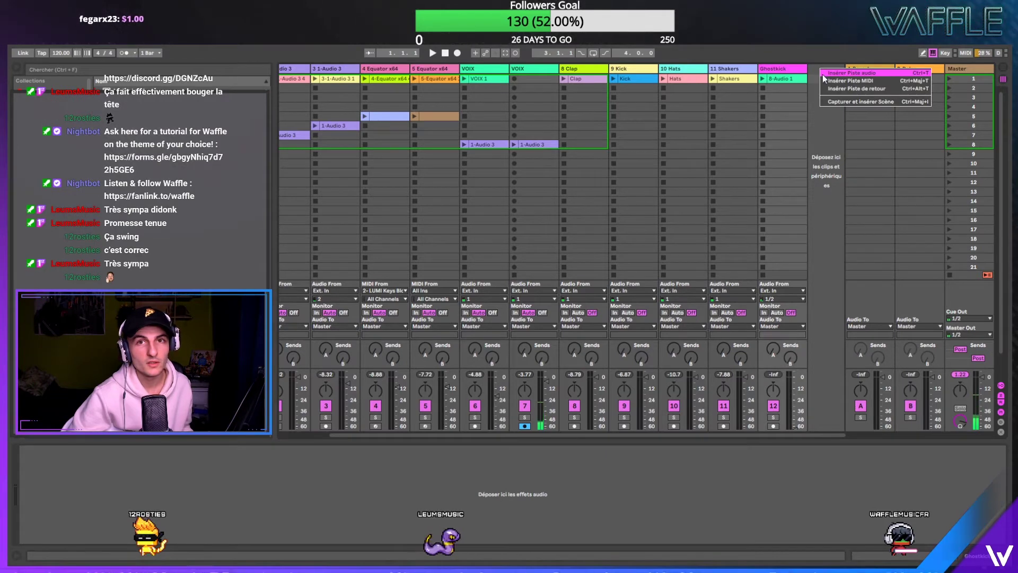
{"action": "left_click", "coordinate": [827, 74]}
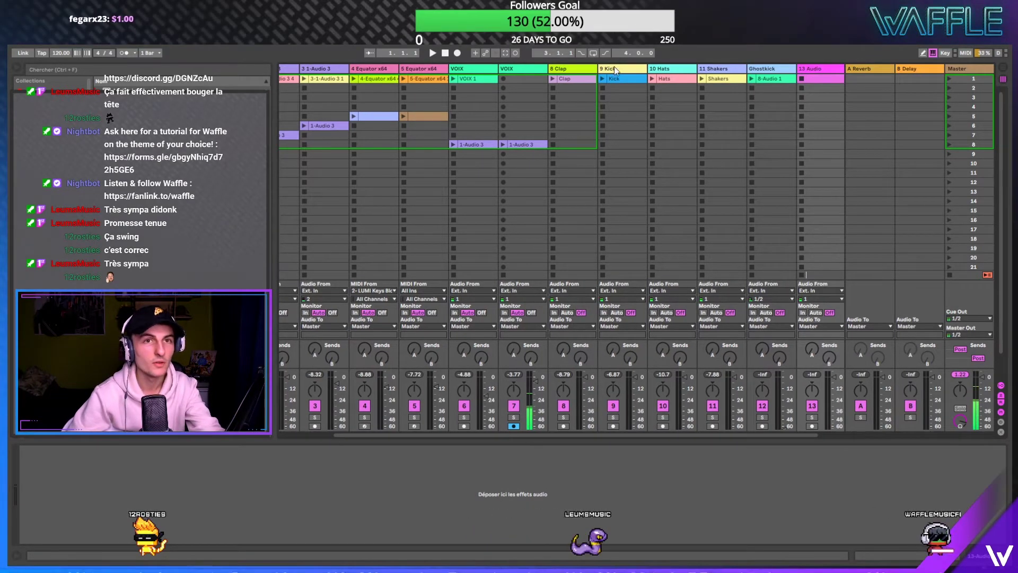
- Delete the Clap, Kick, Hats, Shakers and Ghostkick tracks together with the empty audio track behind them
{"action": "key", "text": "Left"}
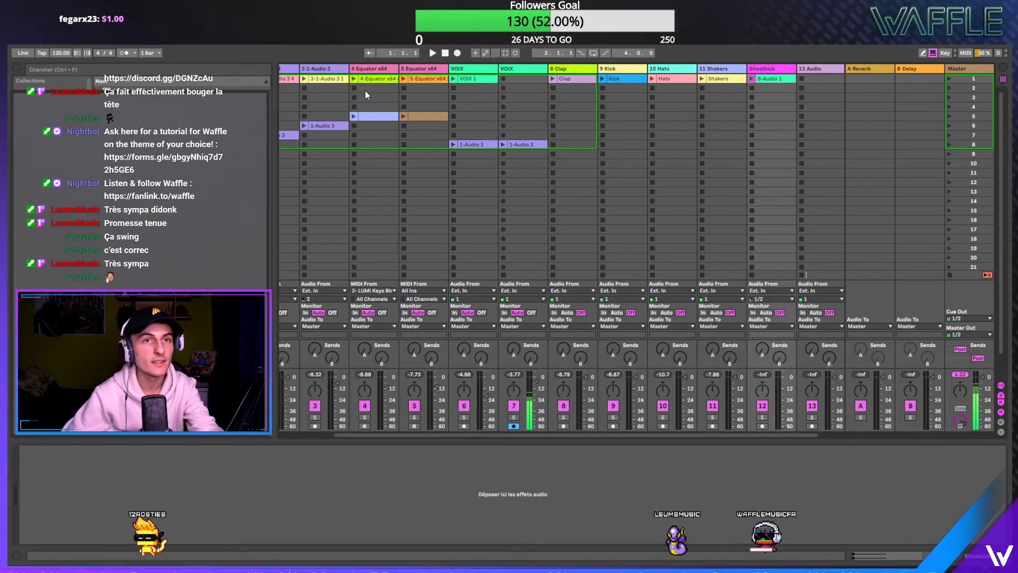
{"action": "right_click", "coordinate": [564, 71]}
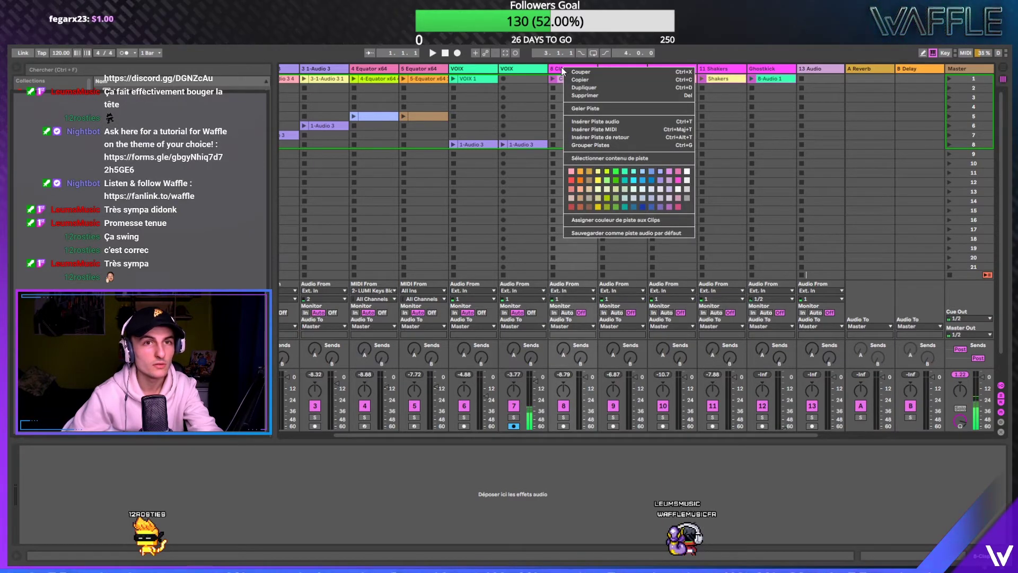
{"action": "key", "text": "Escape"}
{"action": "key", "text": "ctrl+z"}
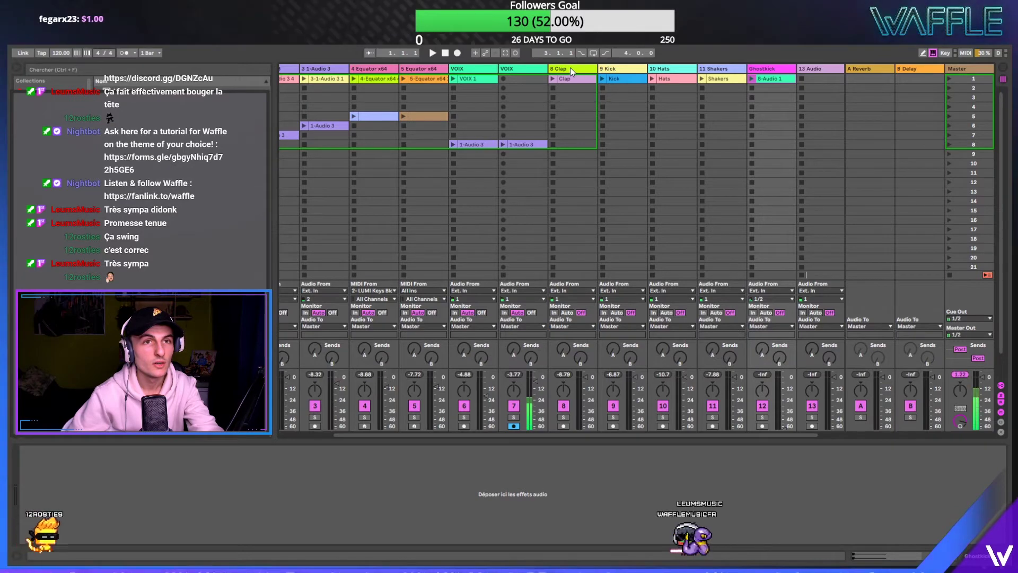
{"action": "key", "text": "ctrl+y"}
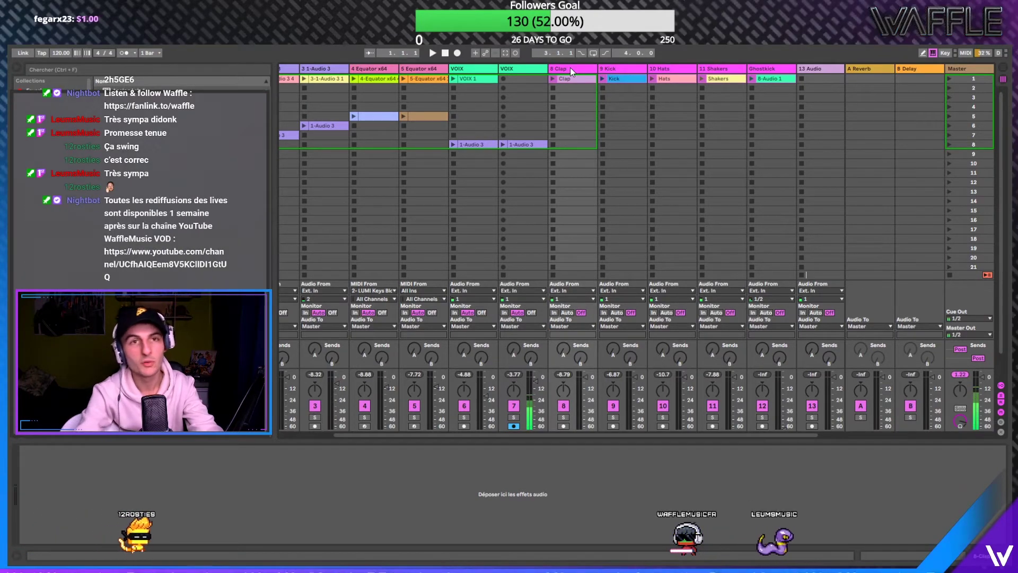
{"action": "key", "text": "Delete"}
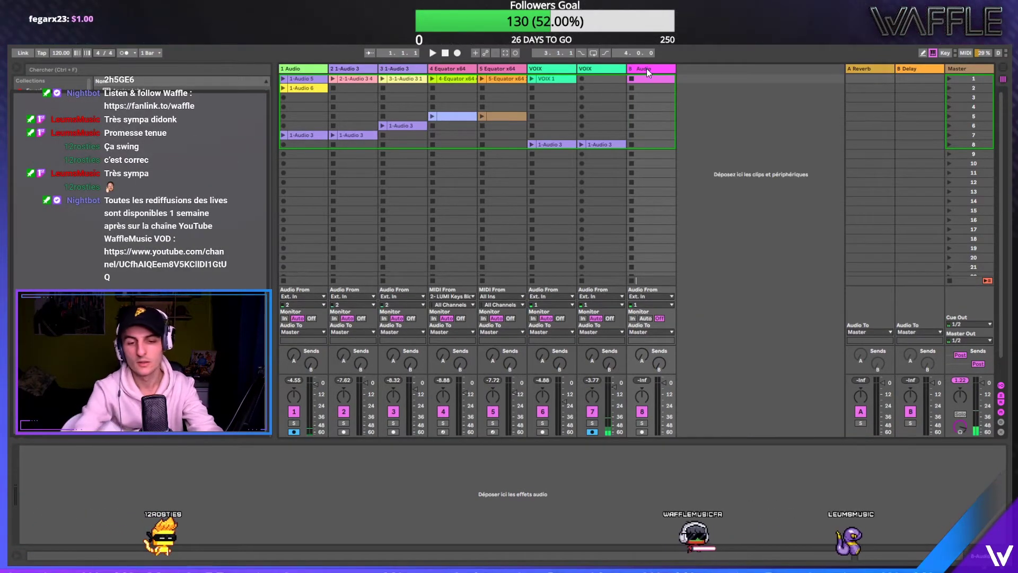
{"action": "key", "text": "Delete"}
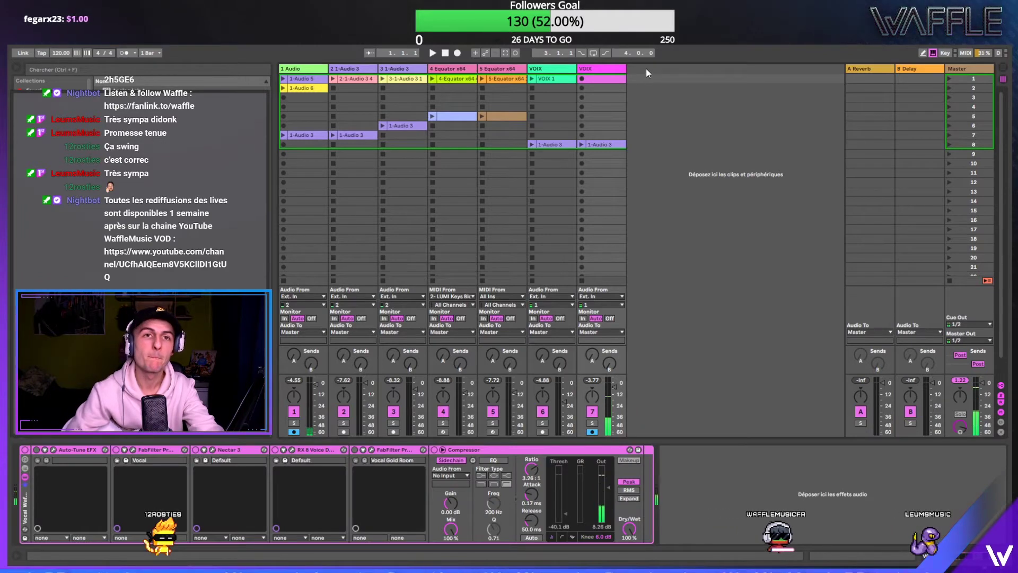
- Insert a MIDI track after the last VOIX track, load the 707 Core Kit on it and arm it
{"action": "right_click", "coordinate": [646, 69]}
{"action": "left_click", "coordinate": [609, 91]}
{"action": "key", "text": "ctrl+shift+t"}
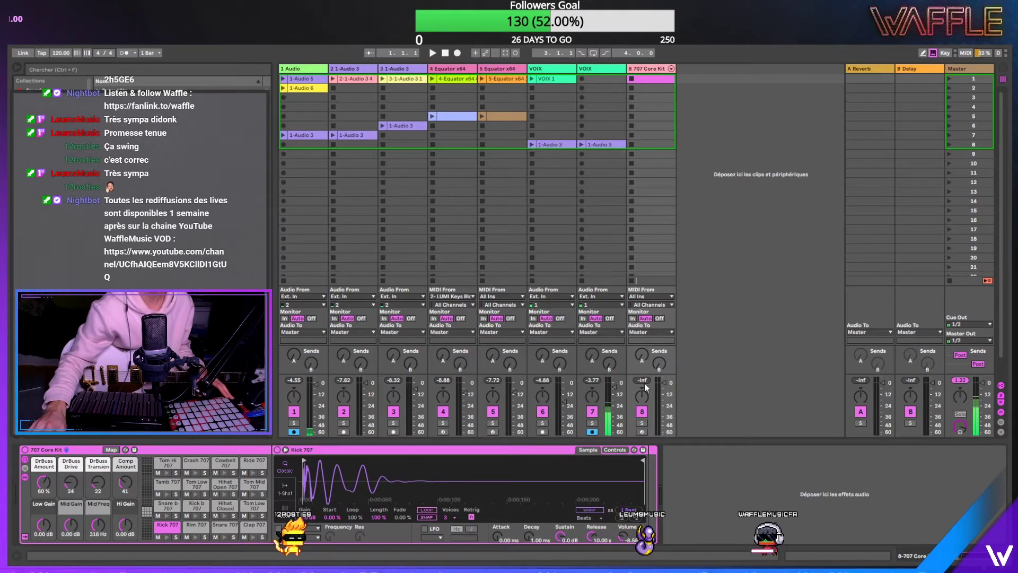
{"action": "left_click", "coordinate": [641, 432]}
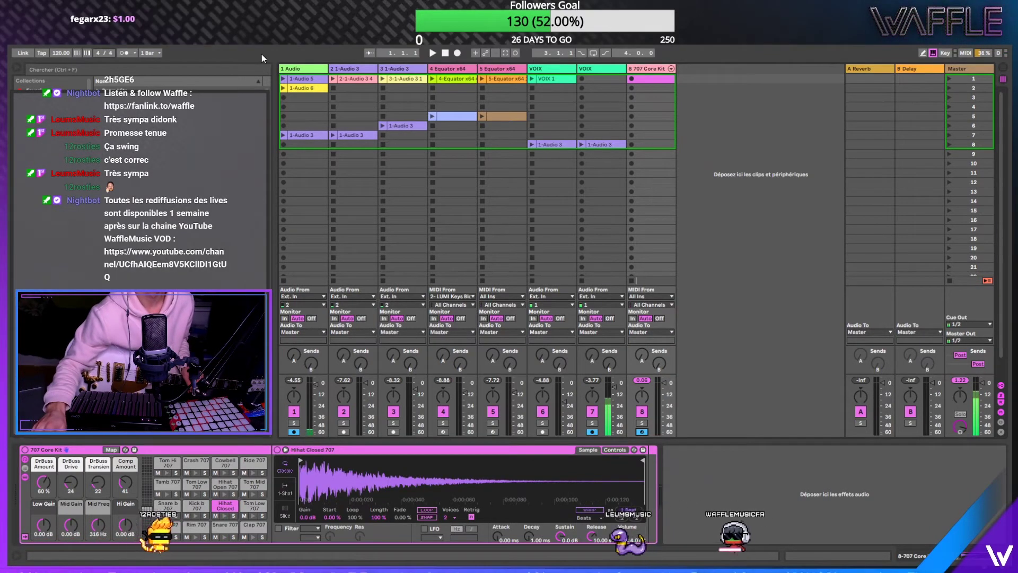
- Delete all clips in scenes 1 to 8 of the audio, Equator x64 and VOIX tracks
{"action": "left_click", "coordinate": [543, 79]}
{"action": "left_click_drag", "start_coordinate": [604, 80], "coordinate": [291, 141]}
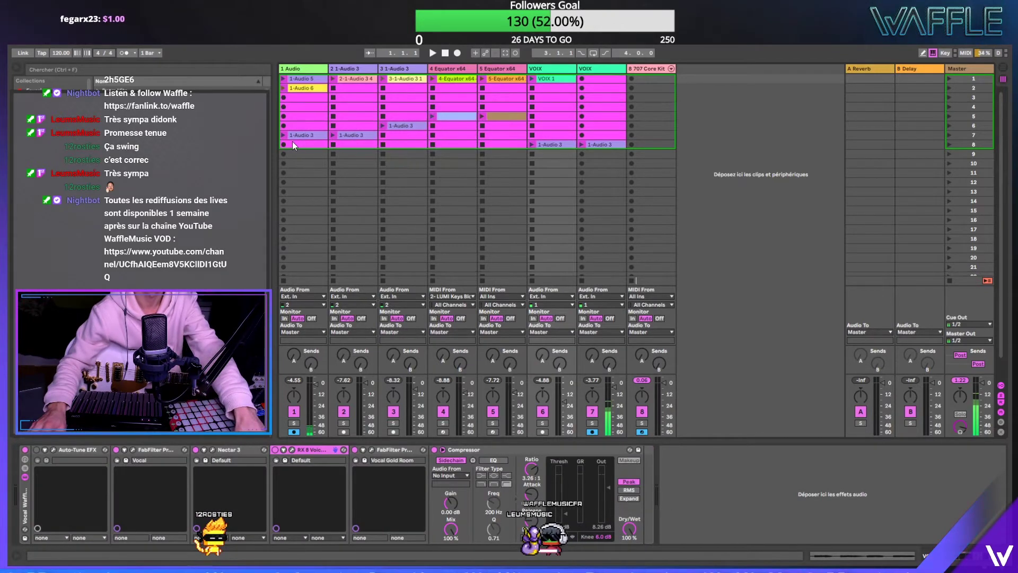
{"action": "key", "text": "Delete"}
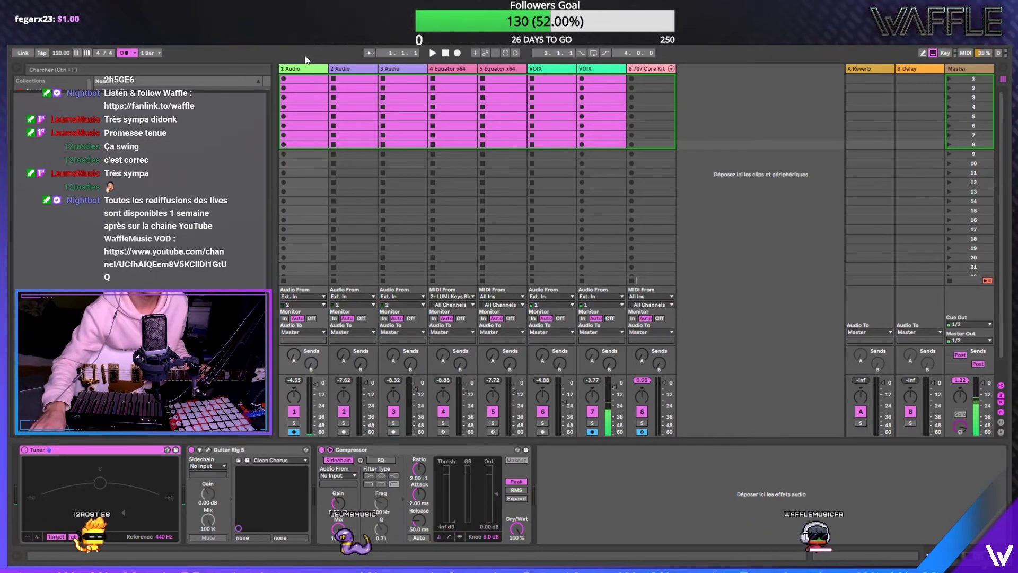
- Load the Clean Cave preset in Guitar Rig 5 on the 1 Audio track
{"action": "left_click", "coordinate": [349, 72]}
{"action": "left_click", "coordinate": [308, 71]}
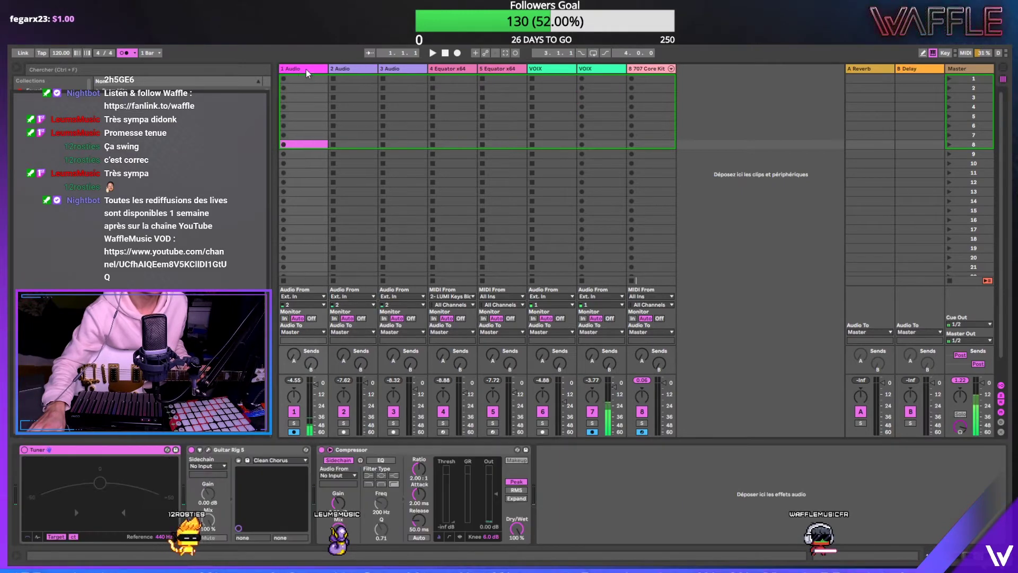
{"action": "key", "text": "ctrl+alt+p"}
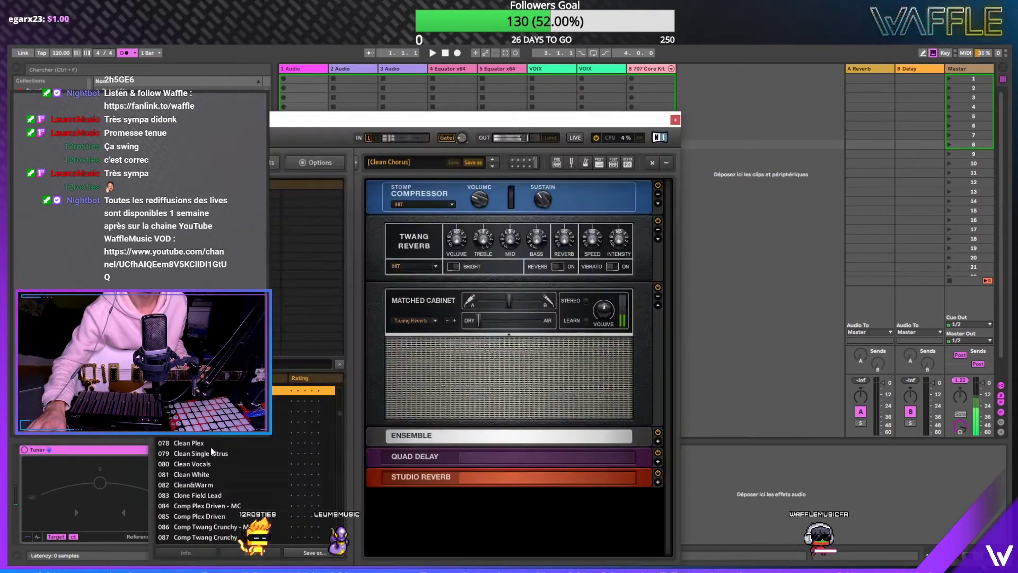
{"action": "scroll", "coordinate": [264, 440], "scroll_direction": "down", "scroll_amount": 10}
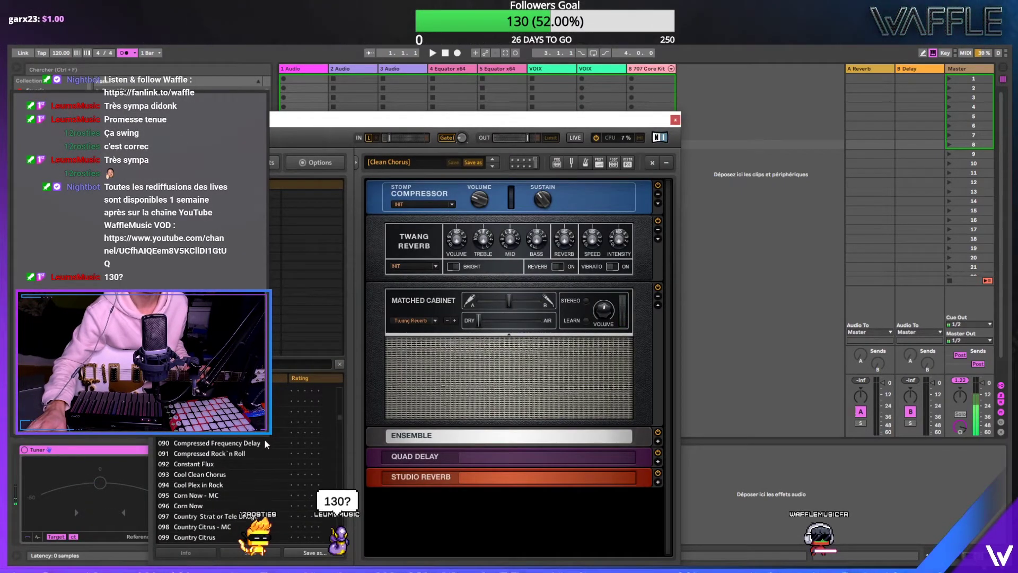
{"action": "scroll", "coordinate": [264, 440], "scroll_direction": "down", "scroll_amount": 7}
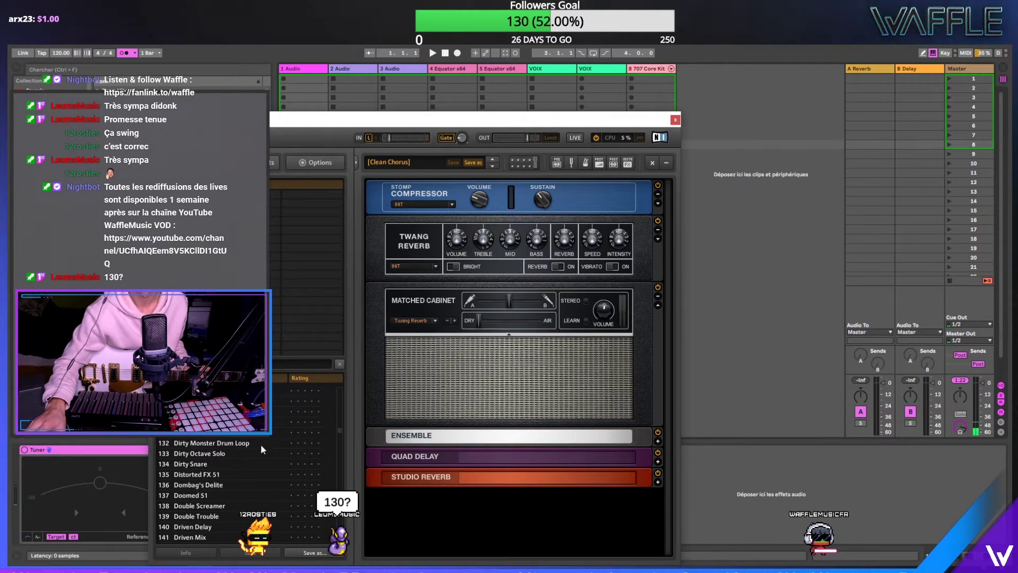
{"action": "scroll", "coordinate": [260, 447], "scroll_direction": "down", "scroll_amount": 12}
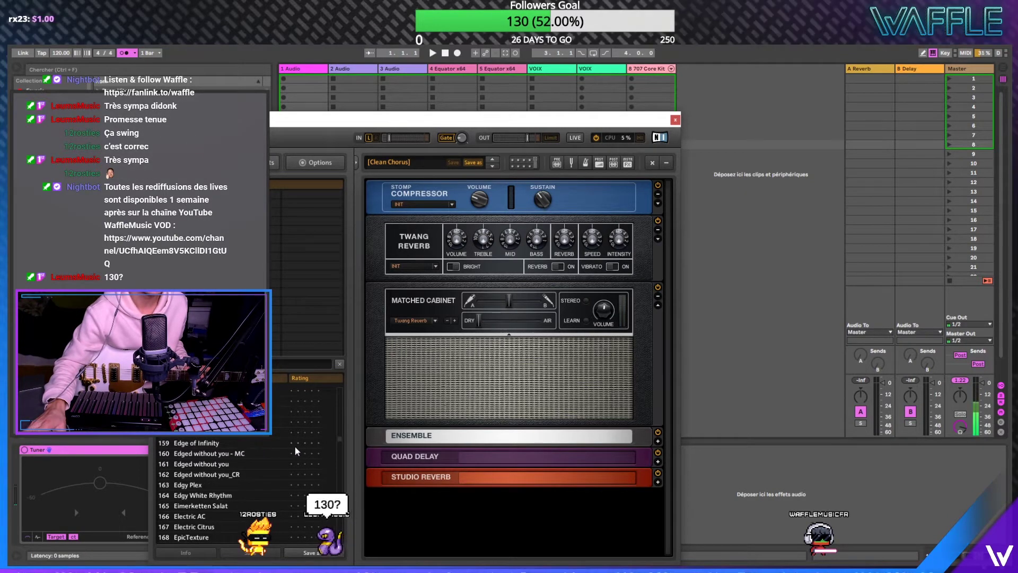
{"action": "left_click_drag", "start_coordinate": [339, 443], "coordinate": [350, 412]}
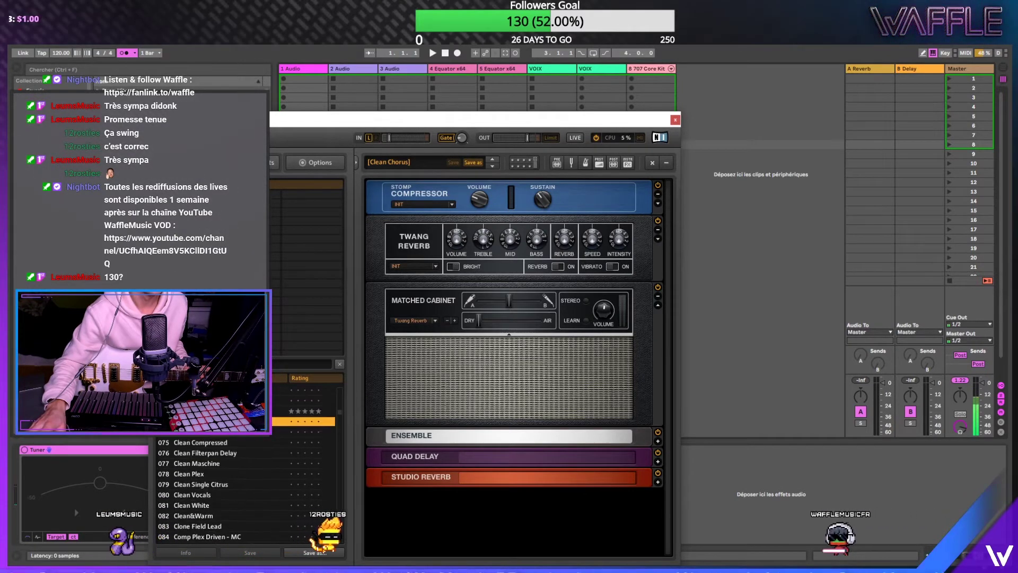
{"action": "left_click", "coordinate": [219, 411]}
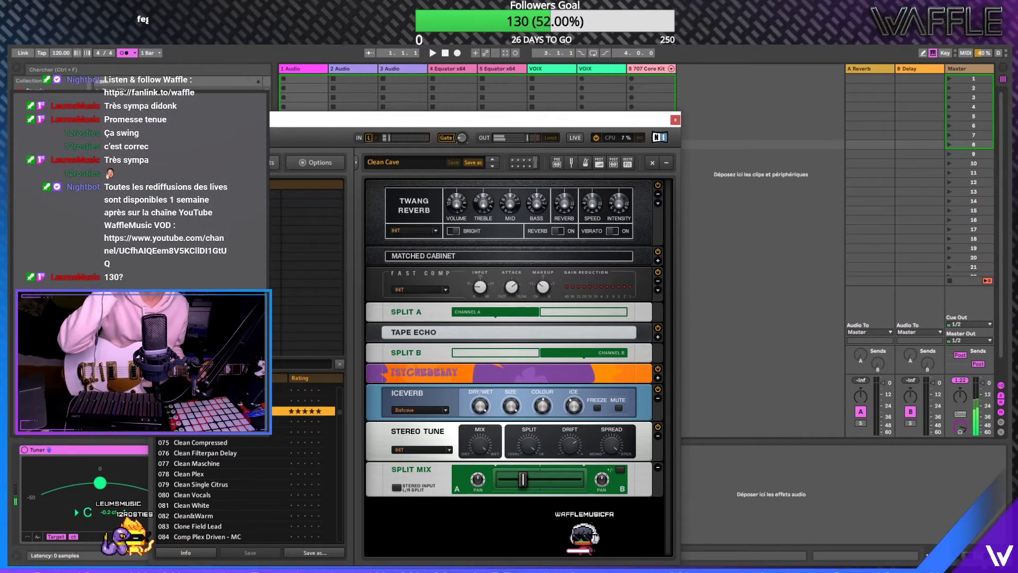
- Set the song tempo to 130 BPM and start playback
{"action": "left_click", "coordinate": [68, 50]}
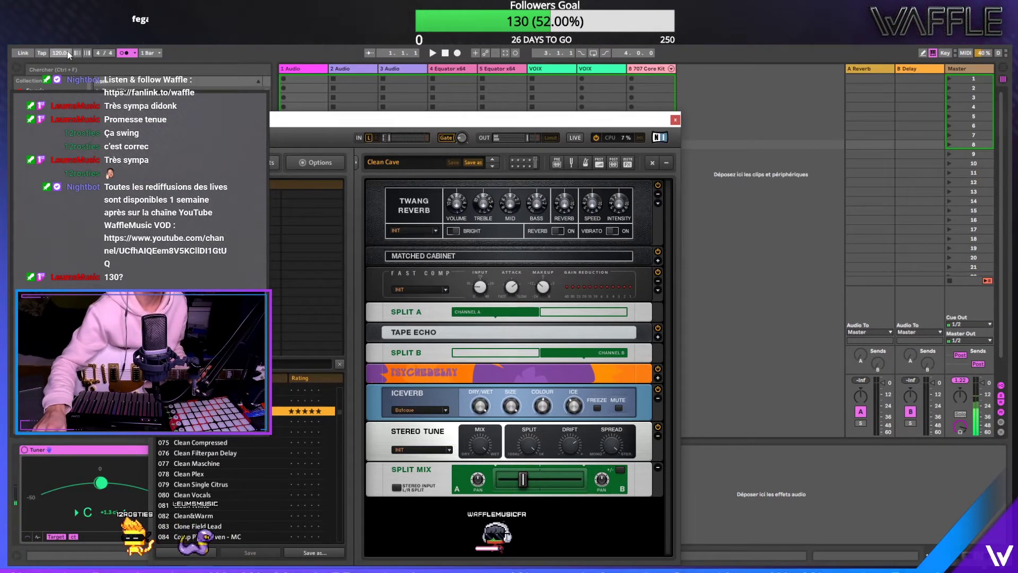
{"action": "type", "text": "130"}
{"action": "key", "text": "Return"}
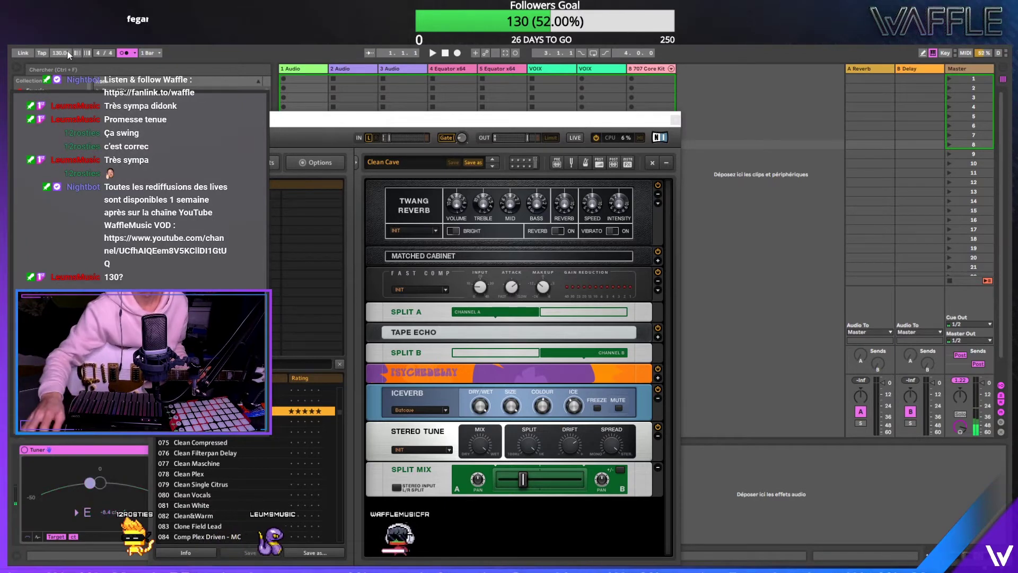
{"action": "key", "text": "space"}
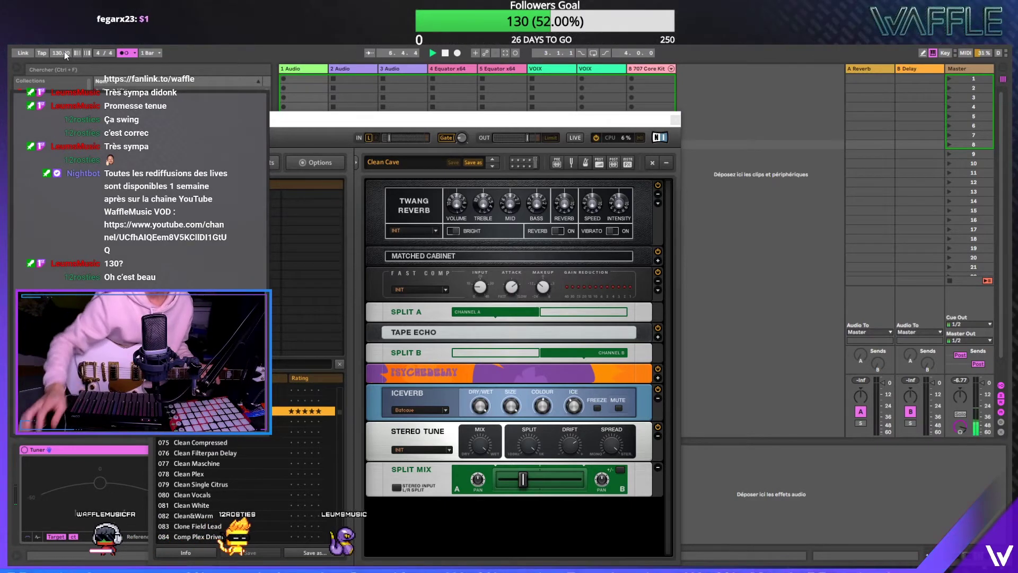
- Close the Guitar Rig window, replace the first take on 1 Audio with a new recording, and turn off the metronome
{"action": "left_click", "coordinate": [675, 120]}
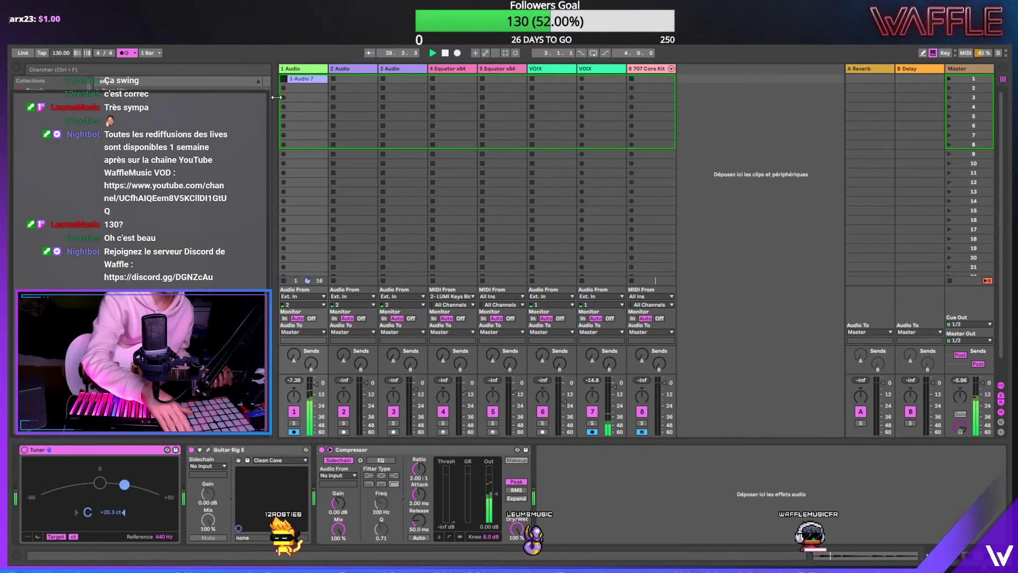
{"action": "left_click", "coordinate": [322, 78]}
{"action": "key", "text": "Delete"}
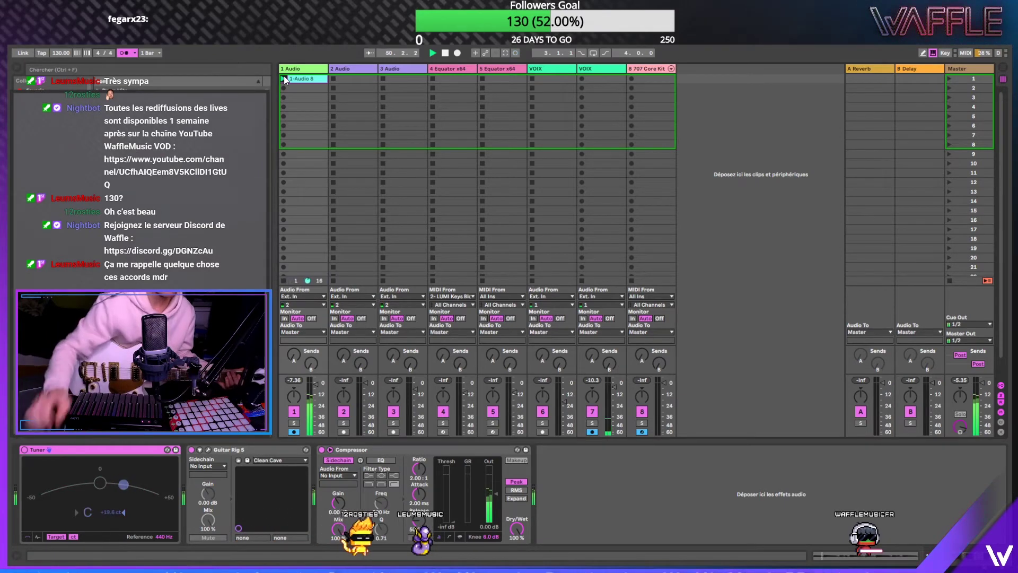
{"action": "left_click", "coordinate": [123, 53]}
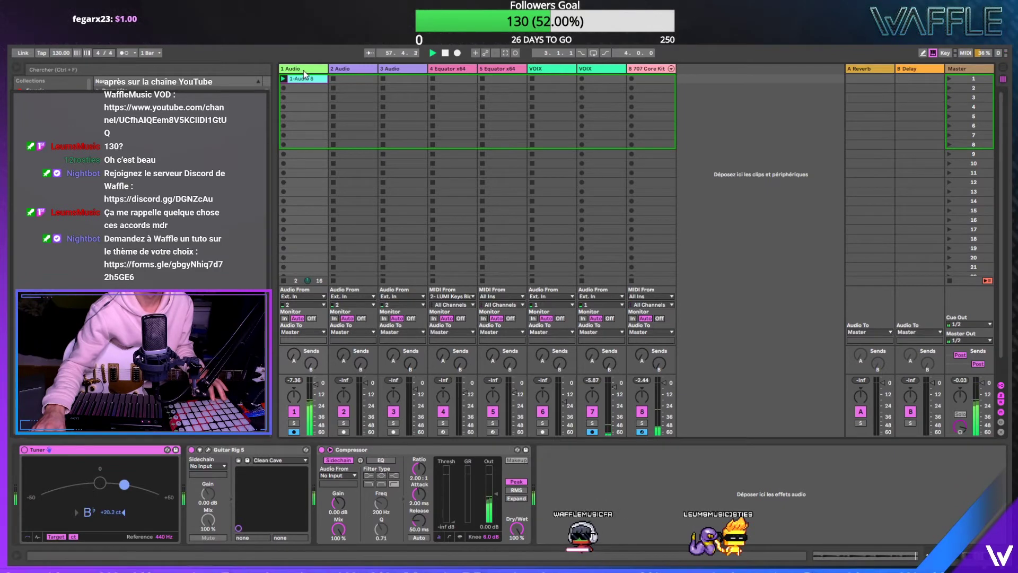
- Feed the 1 Audio compressor's sidechain from 8-707 Core Kit, using the Kick 707 Pre FX signal
{"action": "left_click", "coordinate": [351, 476]}
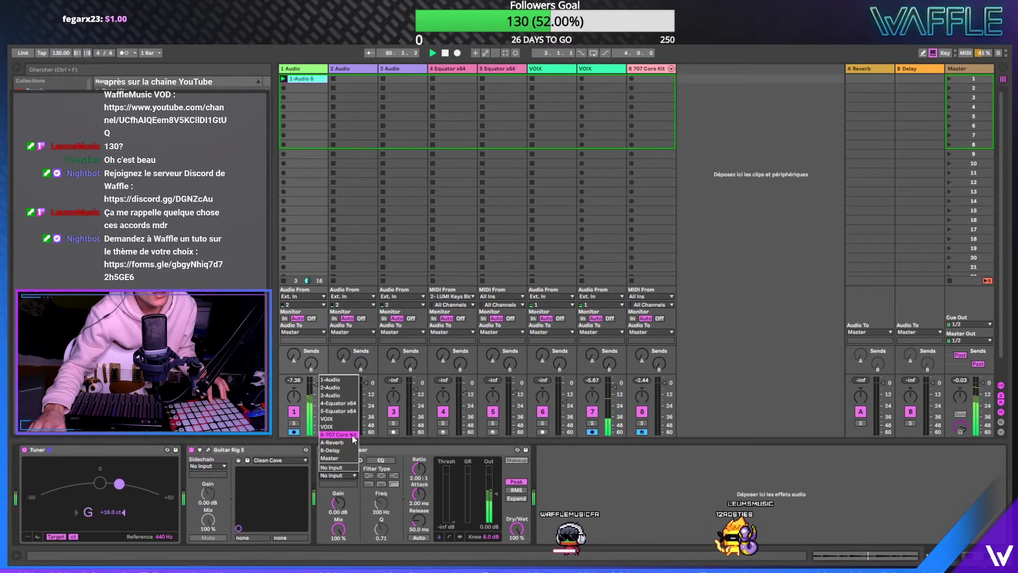
{"action": "left_click", "coordinate": [353, 483]}
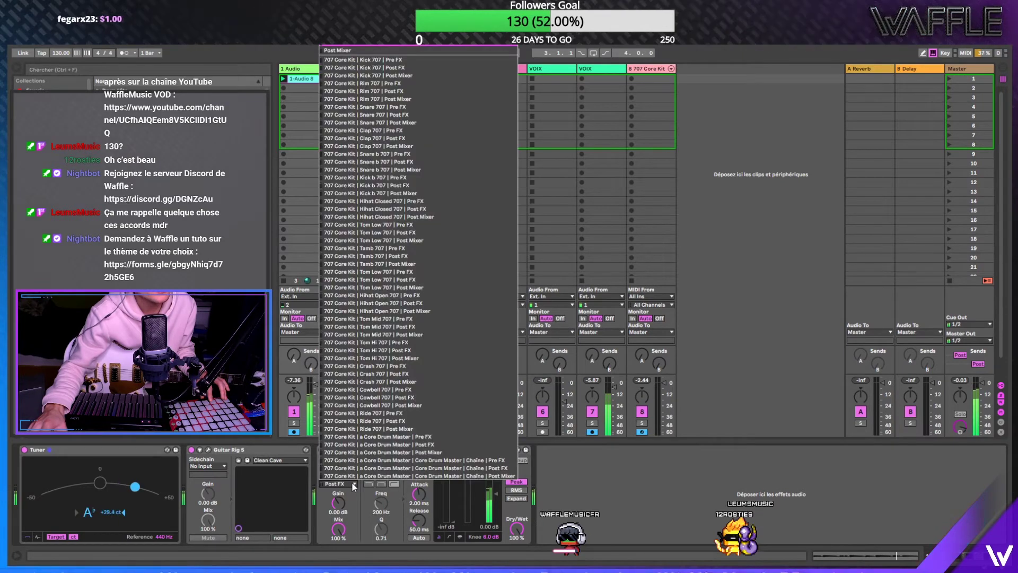
{"action": "left_click", "coordinate": [410, 62]}
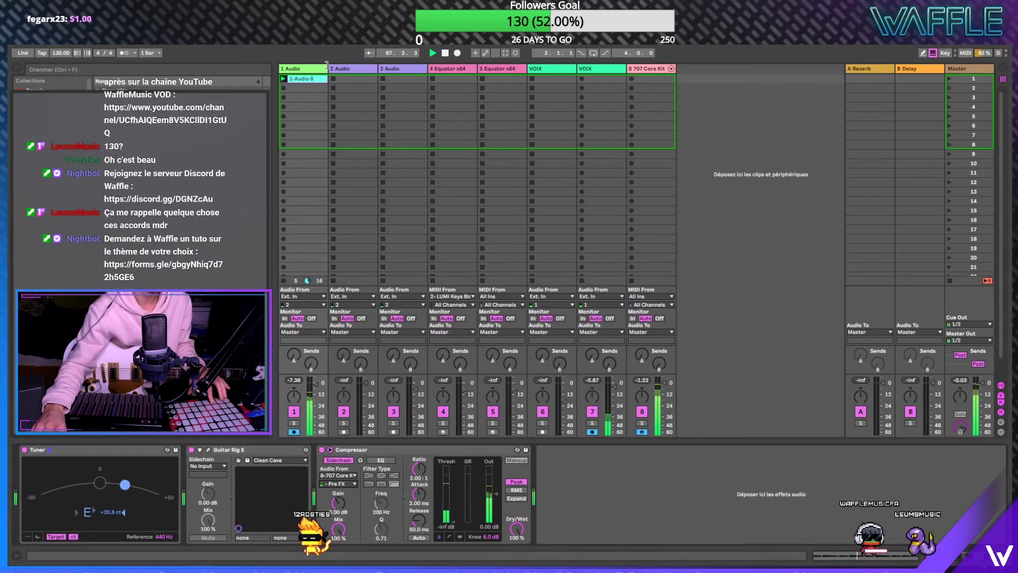
- Record a drum loop in the first slot of the 707 Core Kit track and arm the 2 Audio track
{"action": "left_click", "coordinate": [646, 68]}
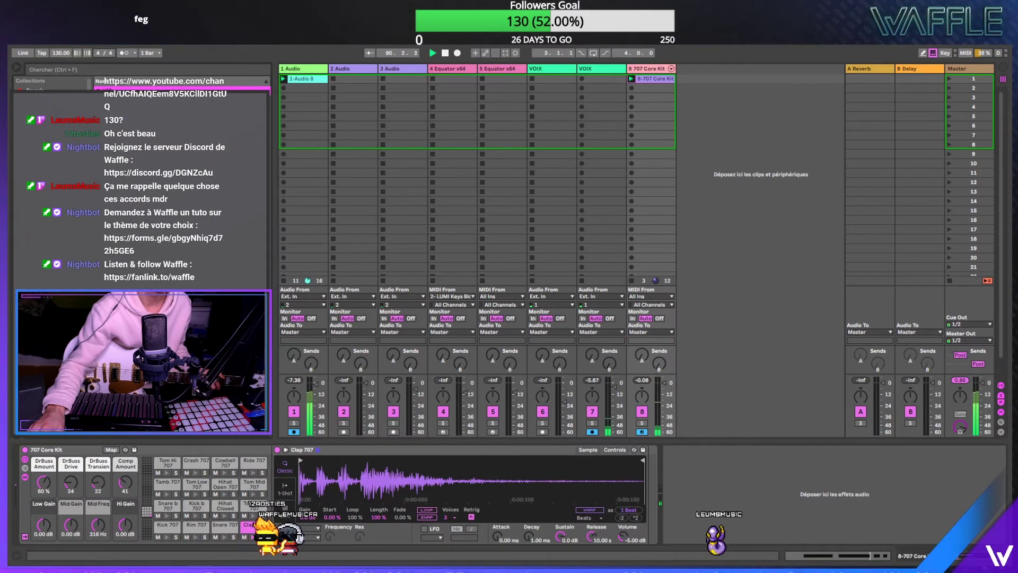
{"action": "left_click", "coordinate": [344, 432]}
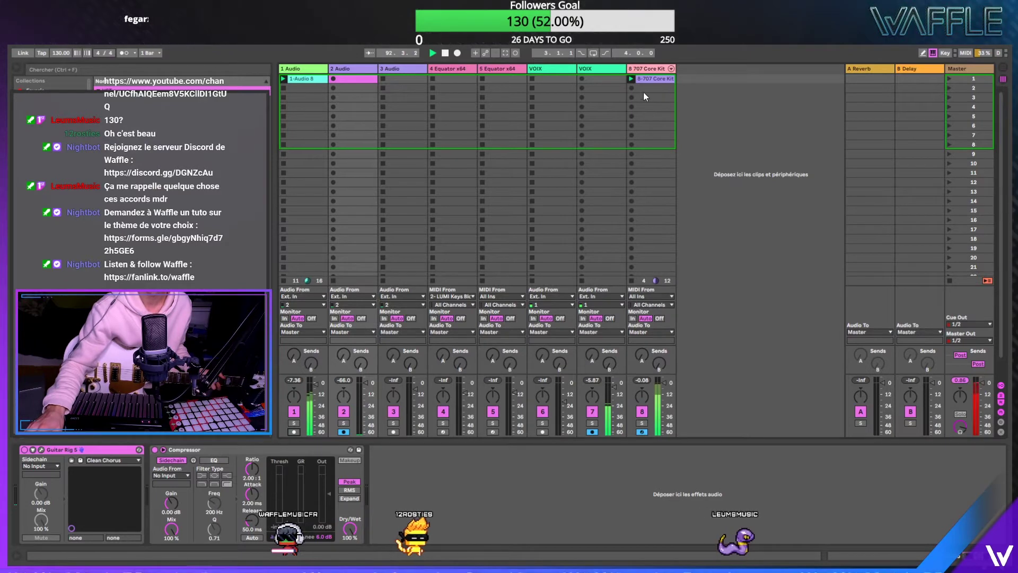
- Add a FabFilter reverb after the Clap 707 sampler, set its mix to about 33%, and close its window
{"action": "left_click", "coordinate": [653, 78]}
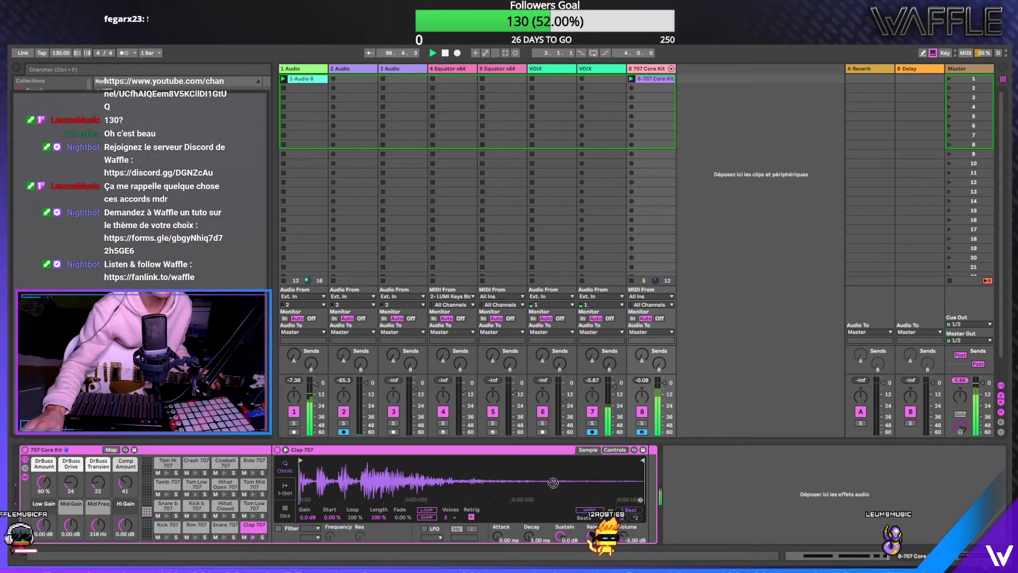
{"action": "left_click_drag", "start_coordinate": [647, 470], "coordinate": [665, 477]}
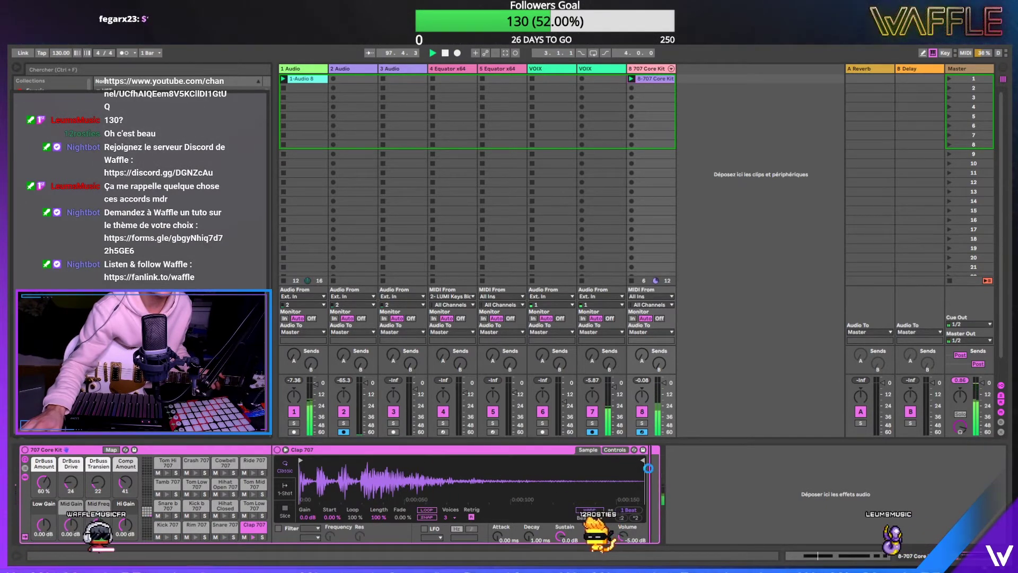
{"action": "left_click_drag", "start_coordinate": [577, 196], "coordinate": [542, 185]}
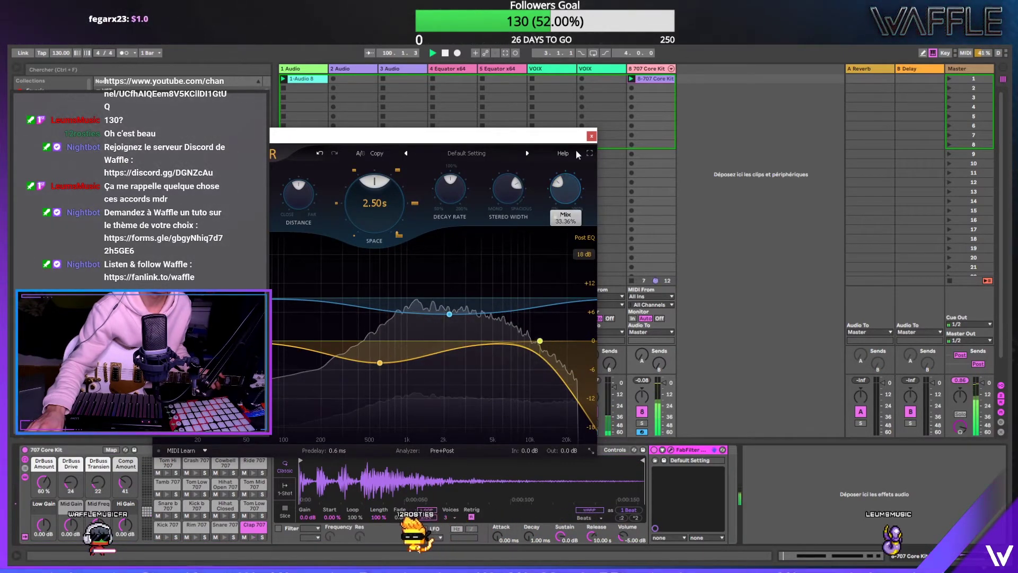
{"action": "left_click", "coordinate": [591, 136]}
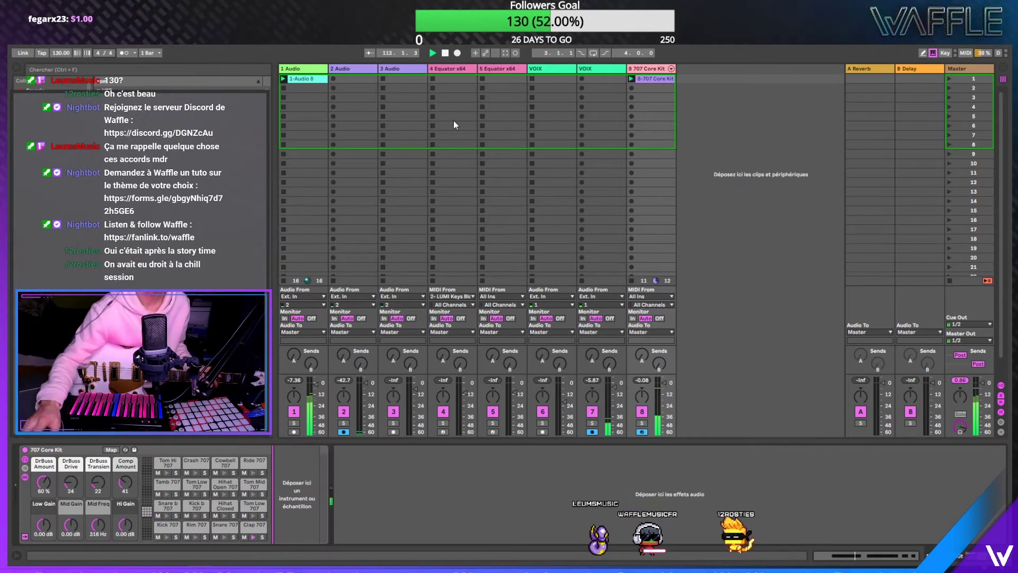
- Arm the 4 Equator x64, 3 Audio and 1 Audio tracks, recording a guitar loop on 2 Audio in between
{"action": "left_click", "coordinate": [443, 432]}
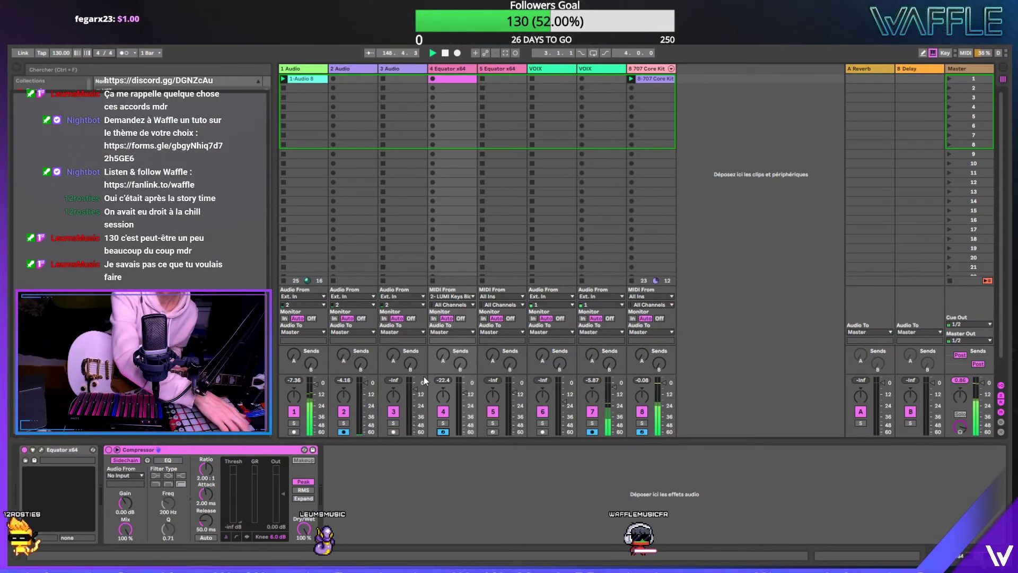
{"action": "key", "text": "Left"}
{"action": "key", "text": "Left"}
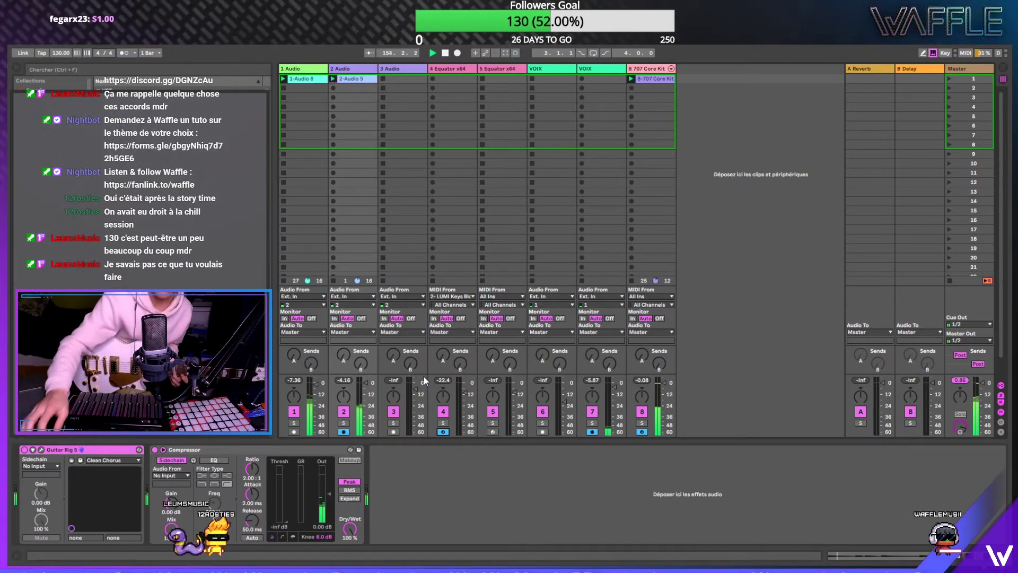
{"action": "left_click", "coordinate": [394, 432]}
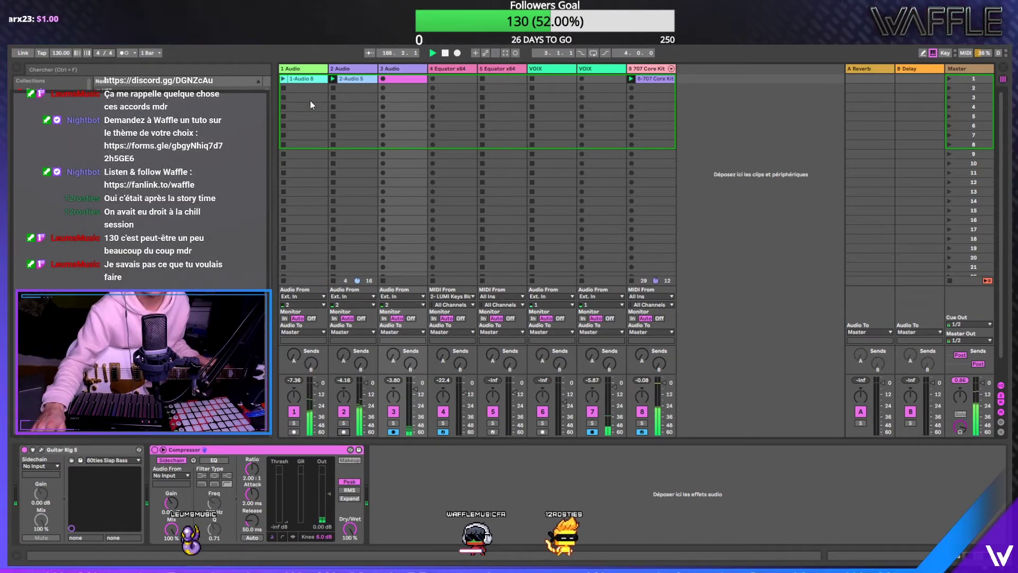
{"action": "left_click", "coordinate": [294, 431]}
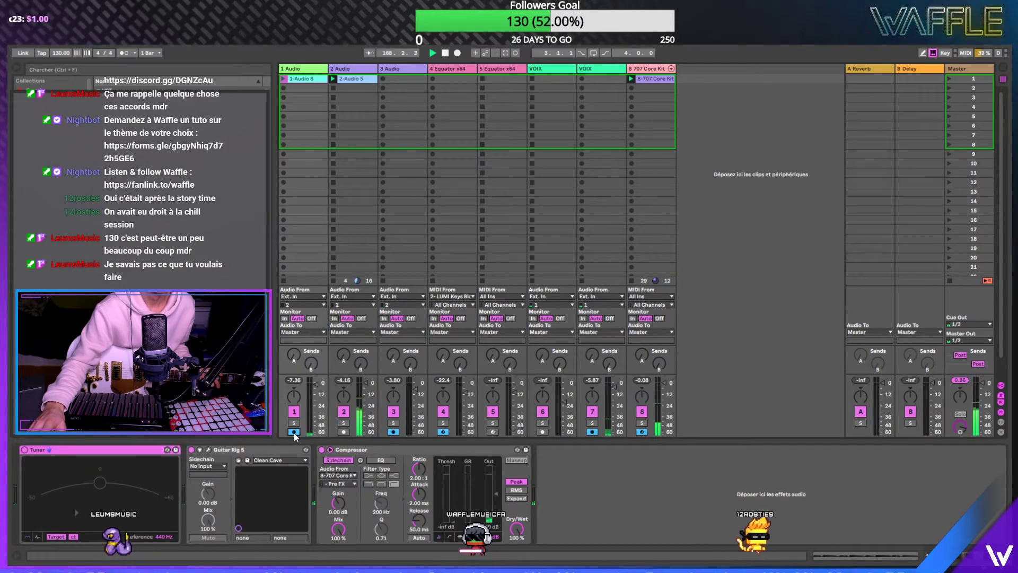
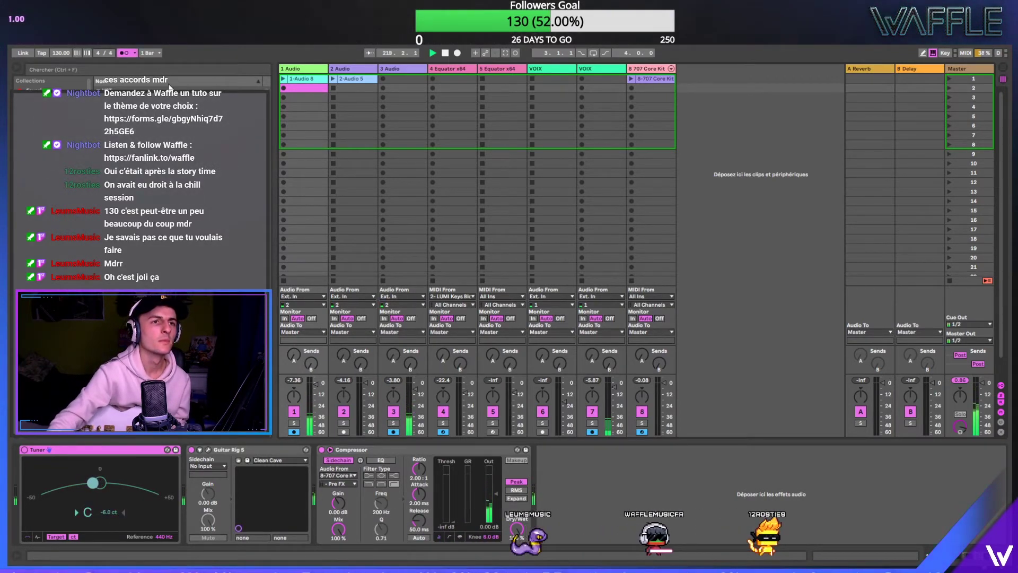
- Delete the clips in the first two scenes of the three audio tracks and the 707 Core Kit clip
{"action": "left_click_drag", "start_coordinate": [399, 82], "coordinate": [303, 88]}
{"action": "key", "text": "Delete"}
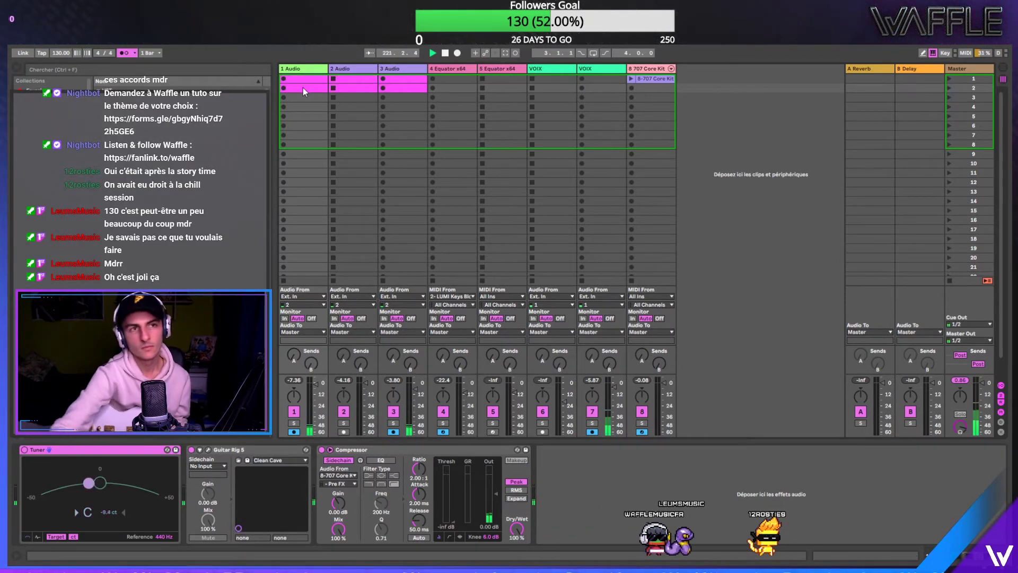
{"action": "left_click", "coordinate": [661, 79]}
{"action": "key", "text": "Delete"}
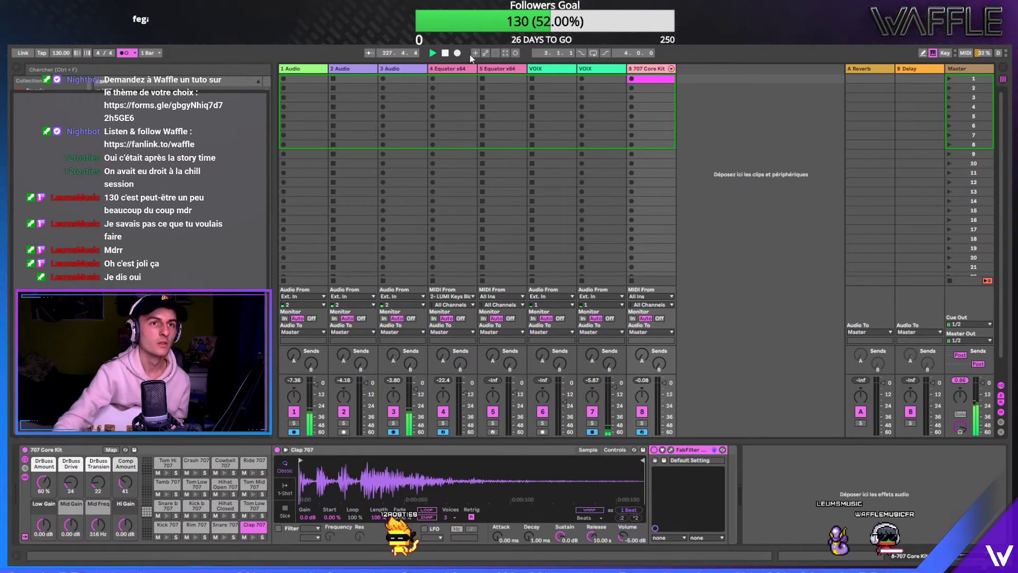
- Record new loops on 1 Audio and the armed 4 Equator x64 track, disarm 3 Audio, and select the 707 Core Kit track
{"action": "left_click", "coordinate": [307, 68]}
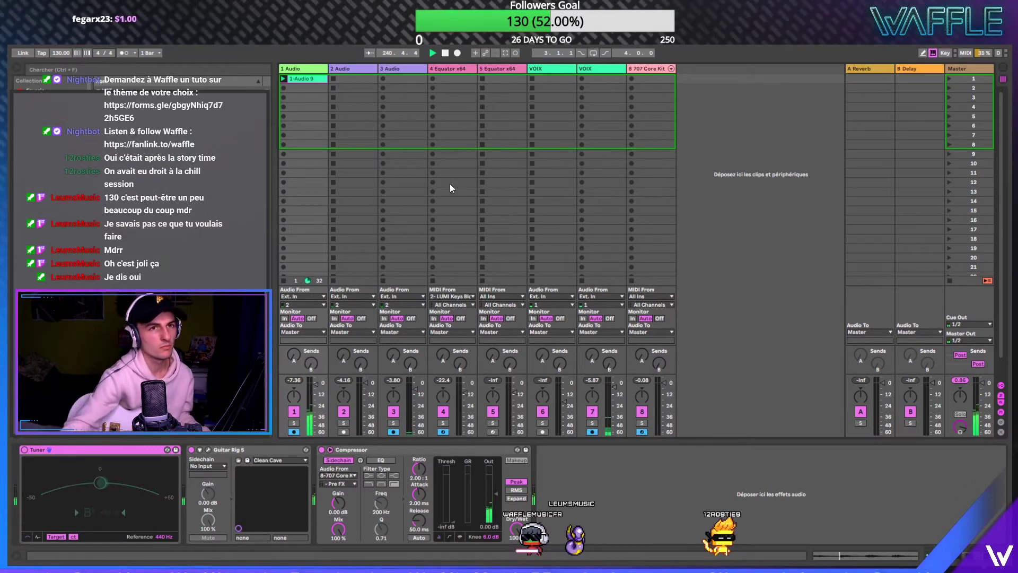
{"action": "left_click", "coordinate": [395, 432]}
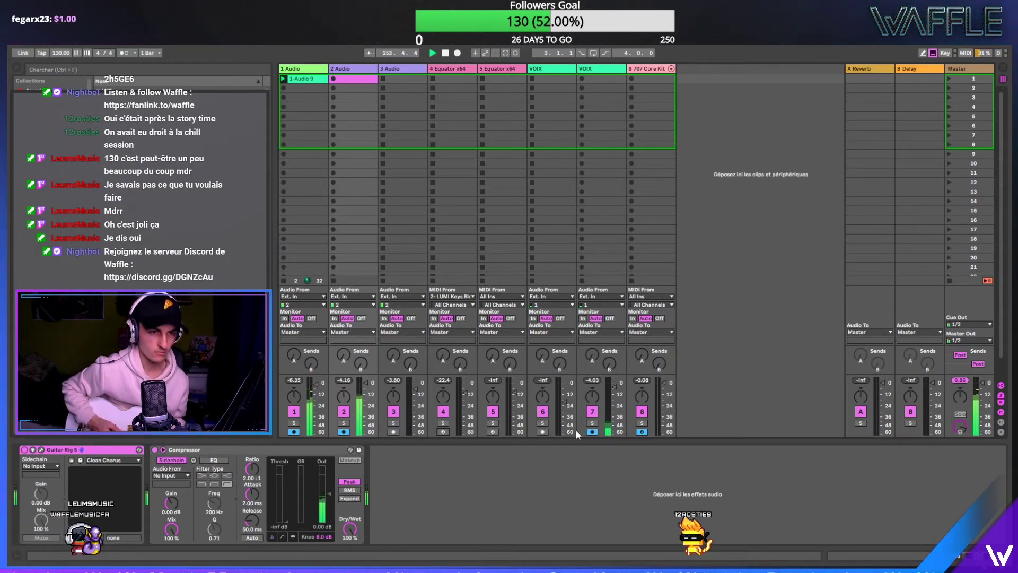
{"action": "left_click", "coordinate": [444, 431]}
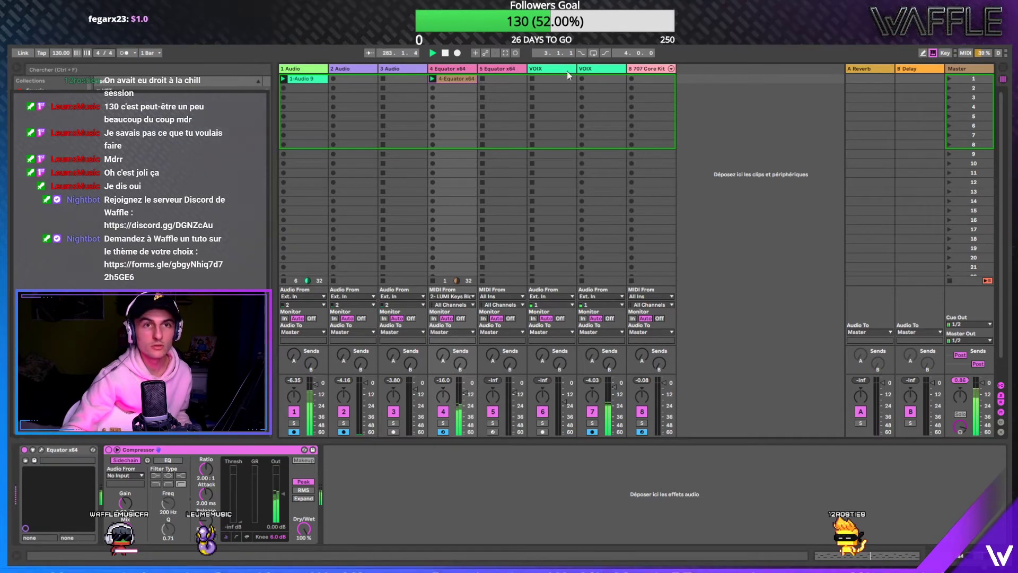
{"action": "left_click", "coordinate": [649, 69]}
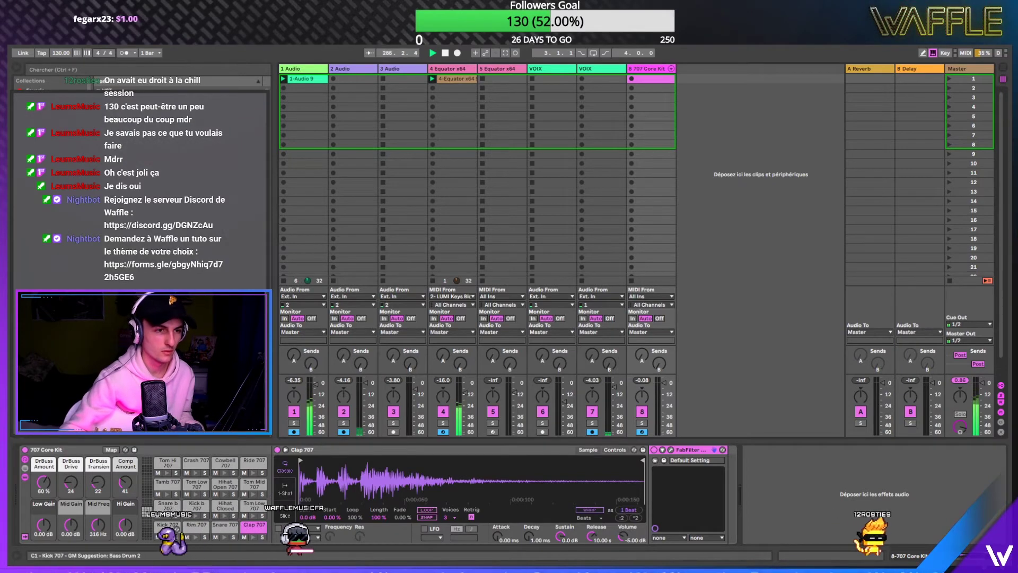
- Lower the cutoff of the Auto Filter on 707 Core Kit to about 1.43 kHz and record a drum loop in the second scene
{"action": "left_click", "coordinate": [167, 526]}
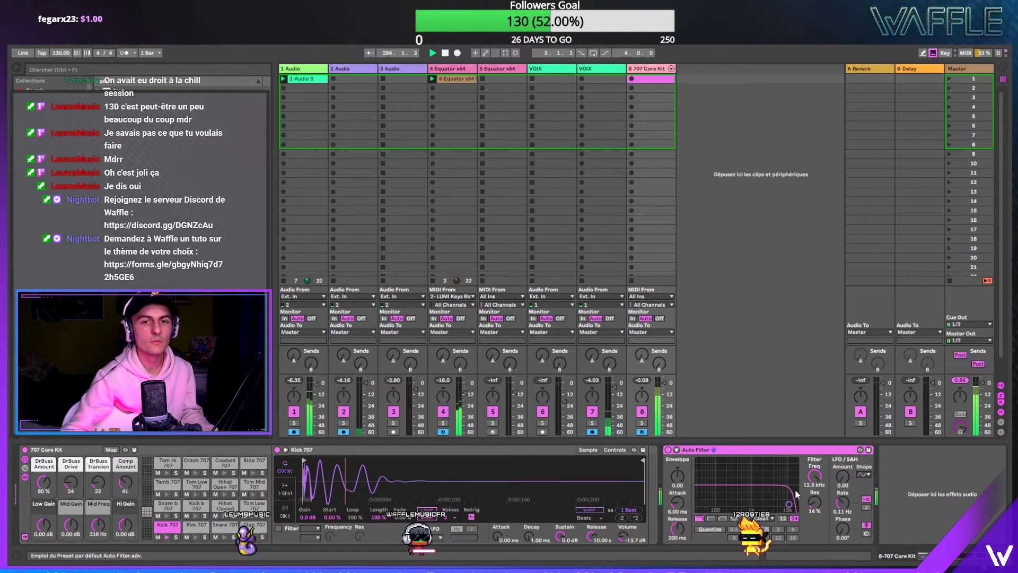
{"action": "left_click_drag", "start_coordinate": [789, 503], "coordinate": [763, 503]}
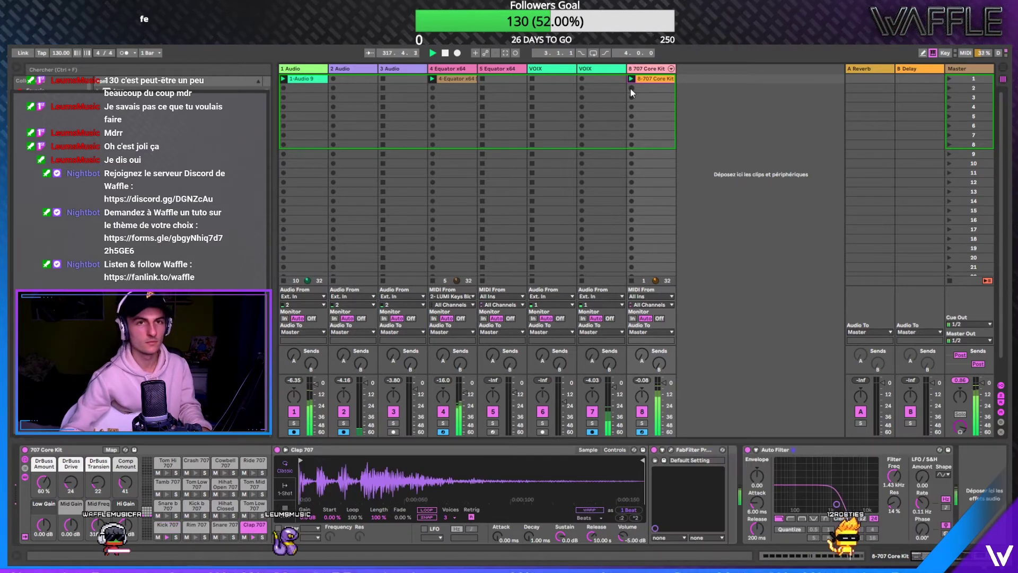
{"action": "left_click", "coordinate": [631, 88]}
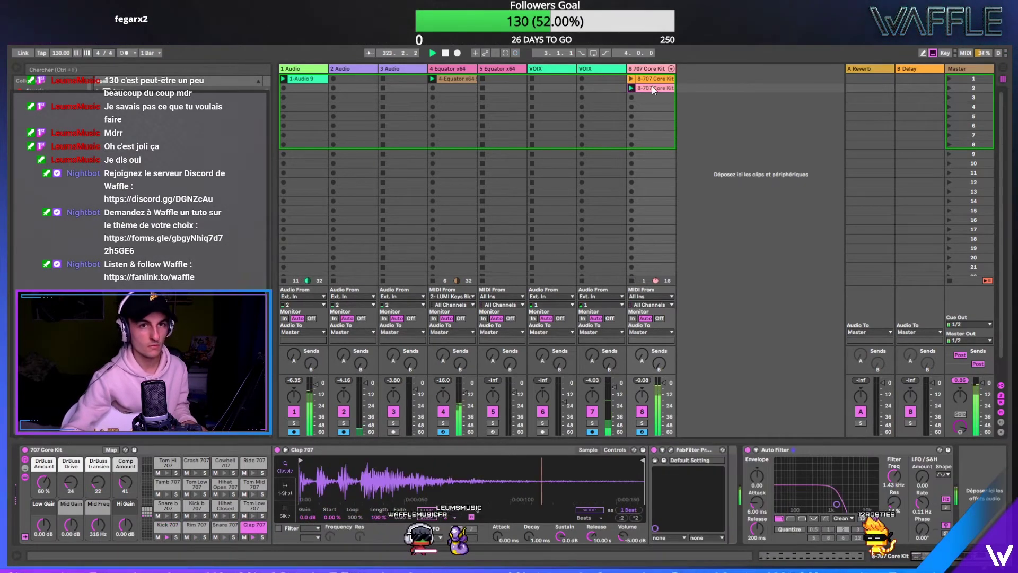
- Open the second 707 Core Kit clip, select all its notes, and shift the late kick at bar 3 earlier onto the beat
{"action": "left_click", "coordinate": [651, 86]}
{"action": "key", "text": "ctrl+a"}
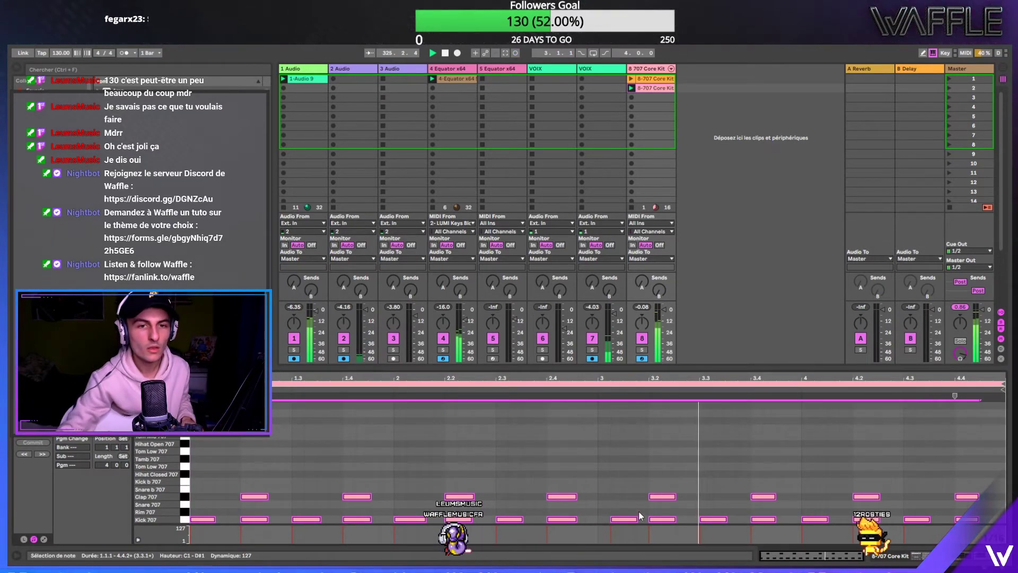
{"action": "left_click", "coordinate": [625, 519]}
{"action": "key", "text": "Left"}
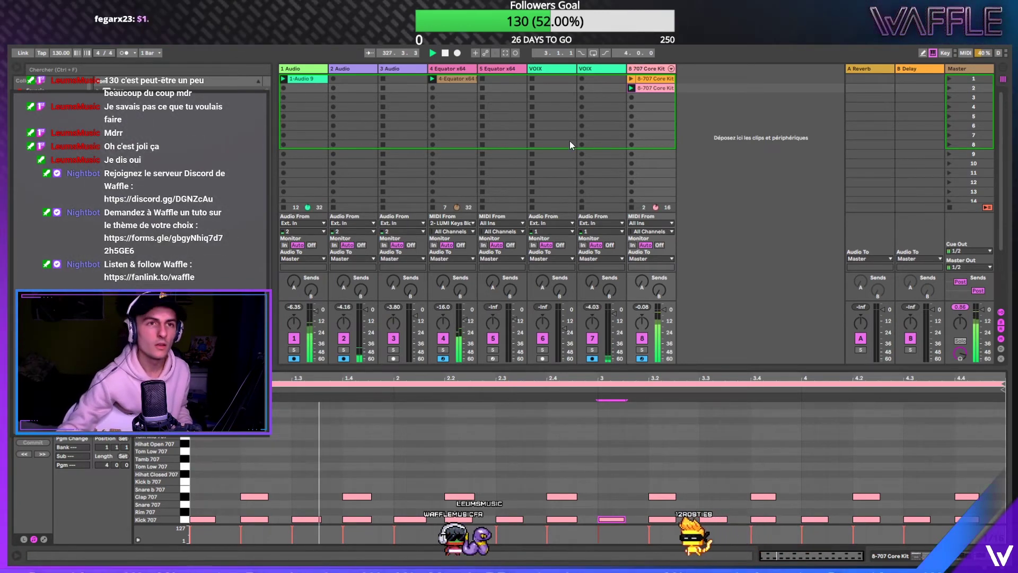
- Arm the first VOIX track and record an eight-bar loop into its first scene
{"action": "left_click", "coordinate": [551, 88]}
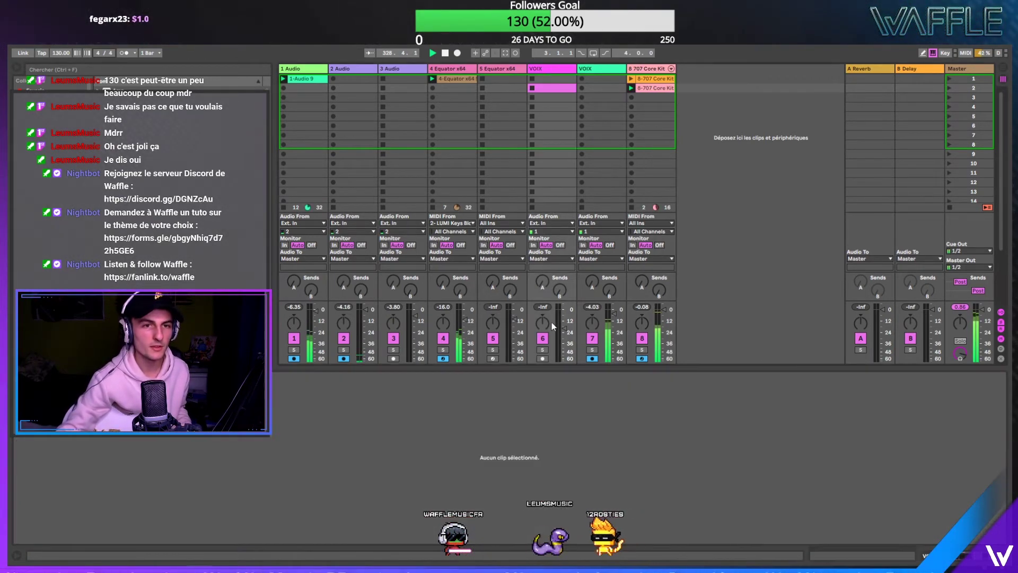
{"action": "left_click", "coordinate": [542, 358]}
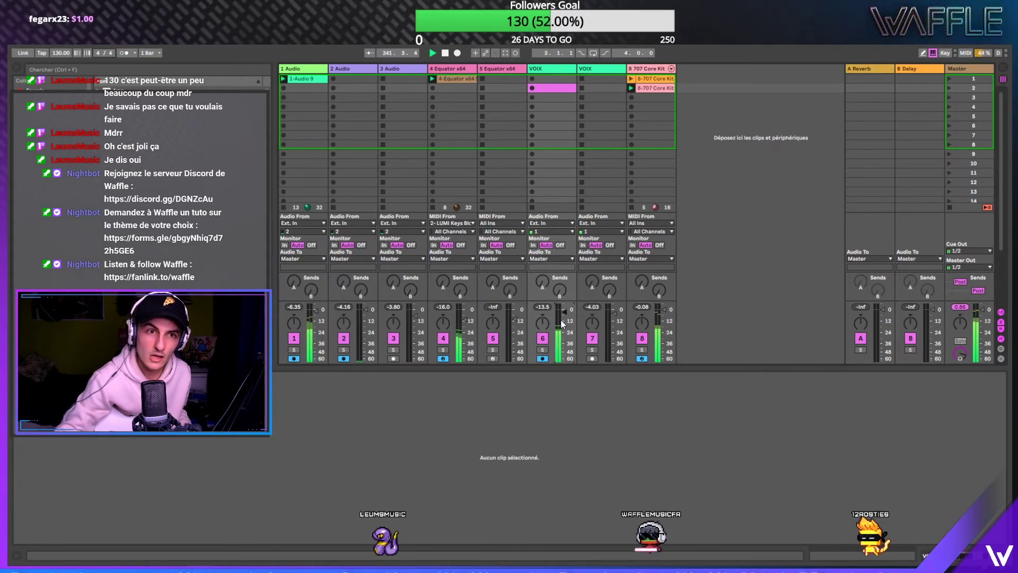
{"action": "left_click", "coordinate": [532, 80]}
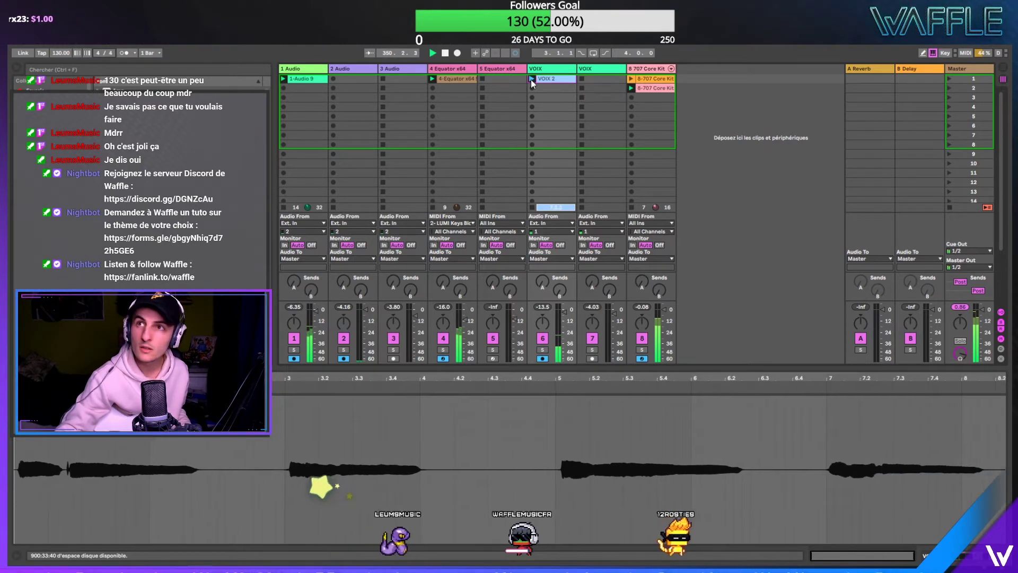
{"action": "left_click", "coordinate": [531, 79]}
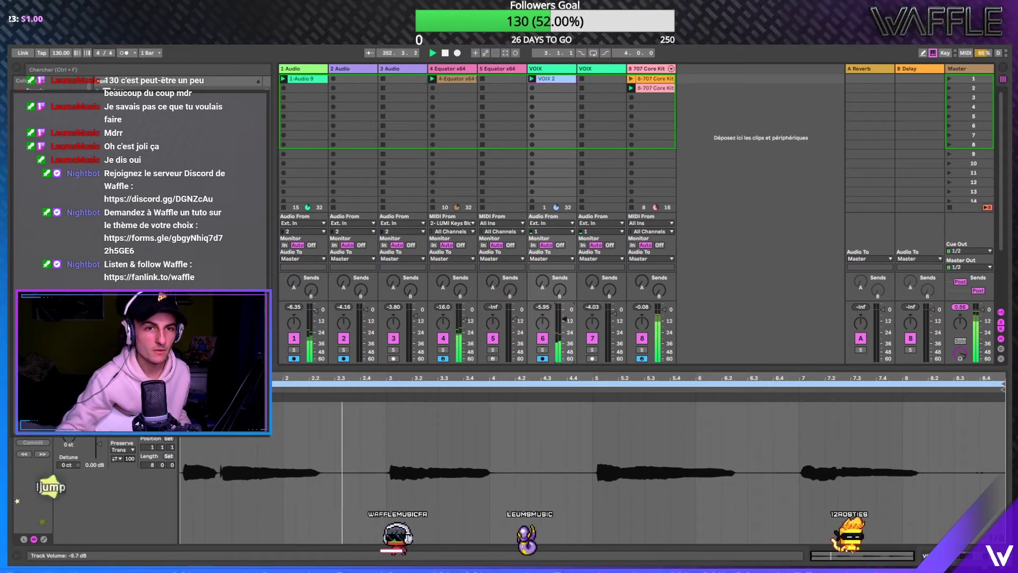
- Arm the second VOIX track in place of the first, and disarm 1 Audio while keeping 2 Audio armed
{"action": "left_click", "coordinate": [592, 358]}
{"action": "left_click", "coordinate": [544, 359]}
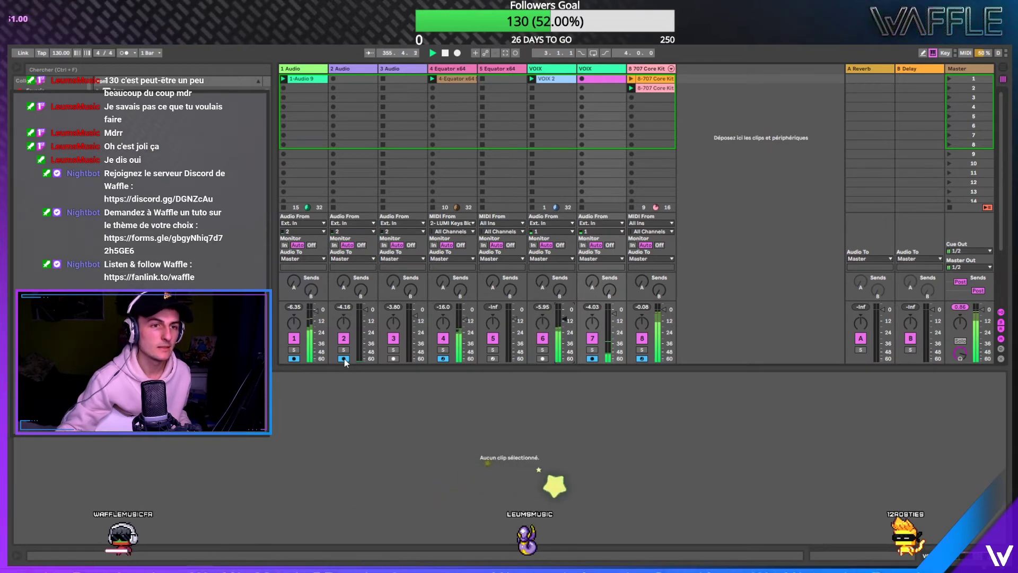
{"action": "left_click", "coordinate": [313, 75]}
{"action": "left_click", "coordinate": [340, 69]}
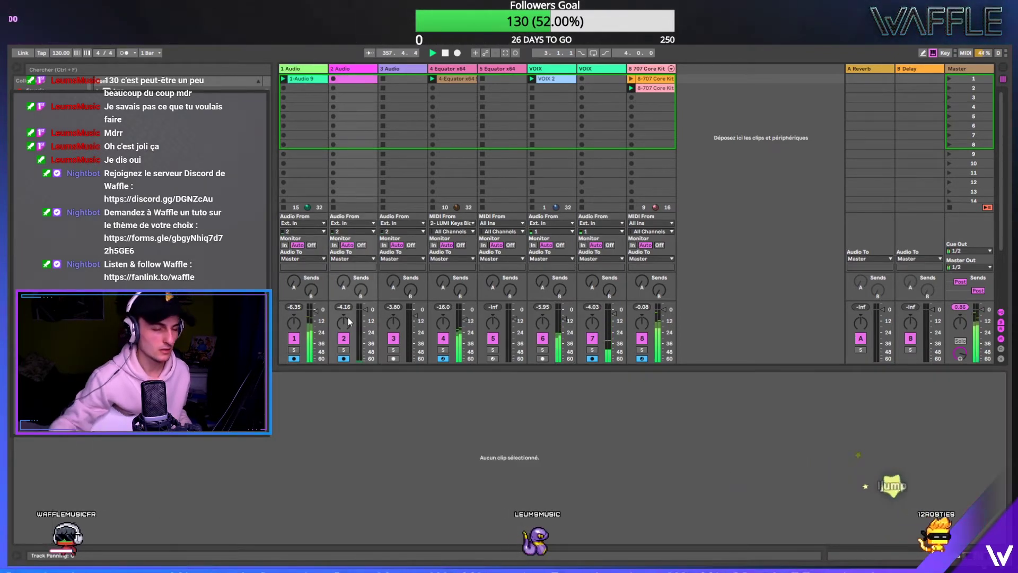
{"action": "left_click", "coordinate": [294, 358]}
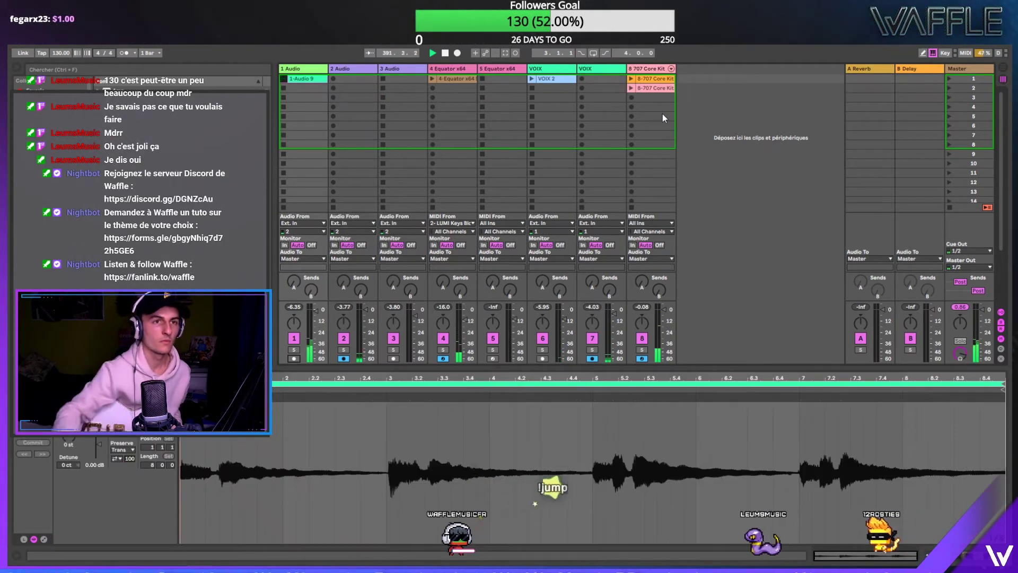
- Load the 80s Solo preset in the Guitar Rig 5 of 2 Audio and lower the track volume to about -7 dB
{"action": "left_click", "coordinate": [350, 69]}
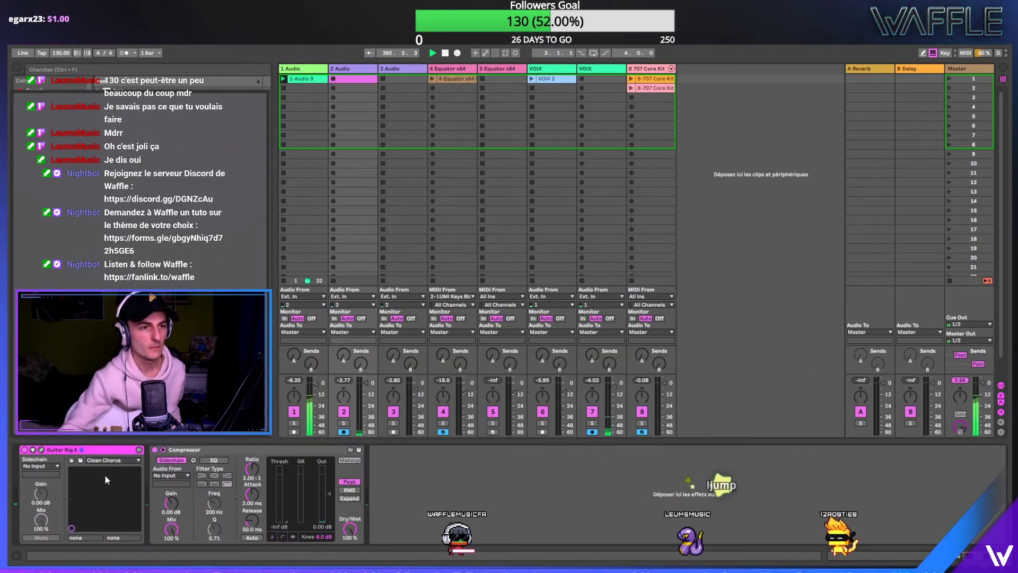
{"action": "left_click", "coordinate": [41, 449]}
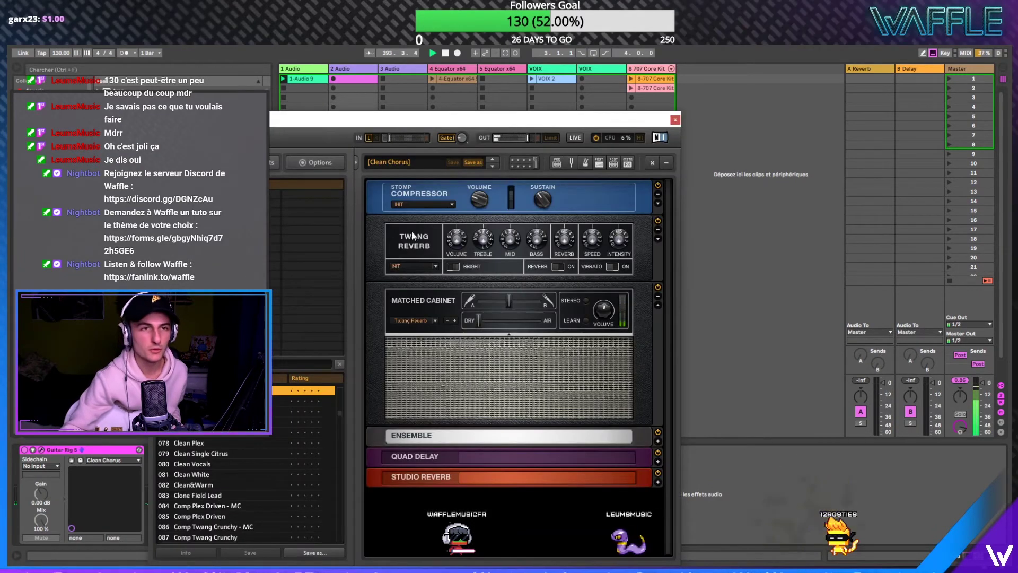
{"action": "scroll", "coordinate": [221, 456], "scroll_direction": "up", "scroll_amount": 2}
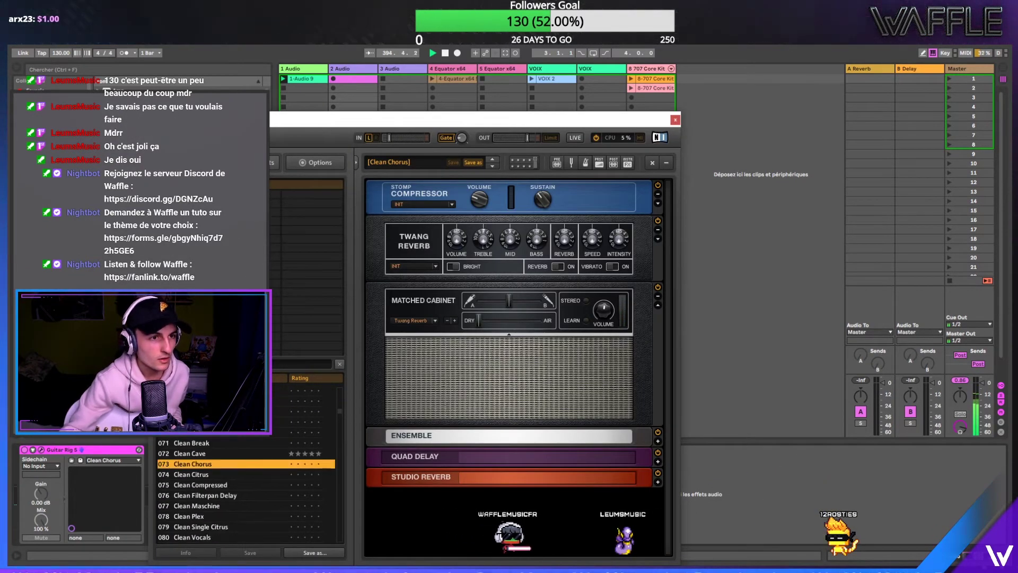
{"action": "scroll", "coordinate": [257, 476], "scroll_direction": "up", "scroll_amount": 3}
{"action": "left_click_drag", "start_coordinate": [341, 406], "coordinate": [341, 383]}
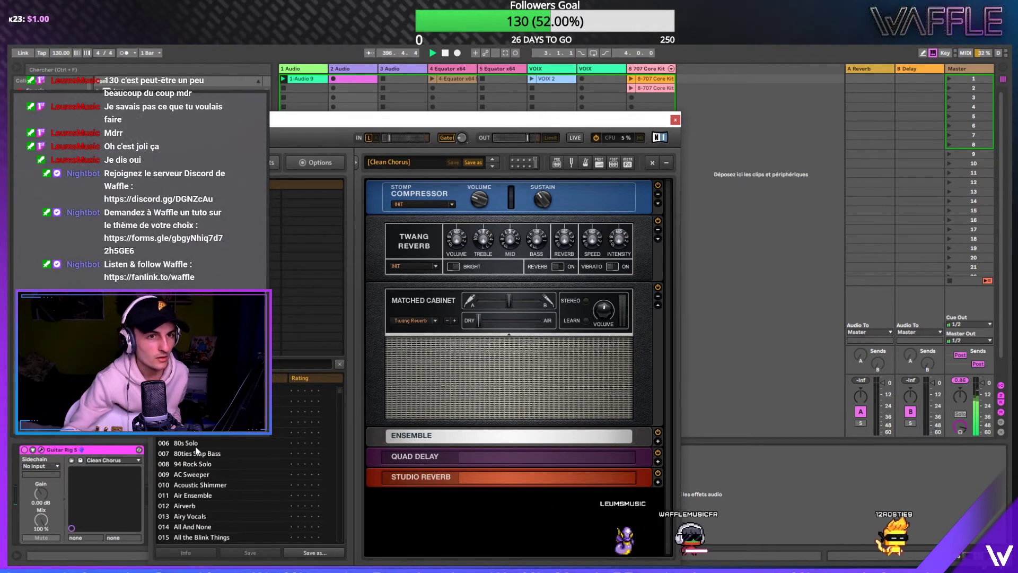
{"action": "left_click", "coordinate": [211, 444]}
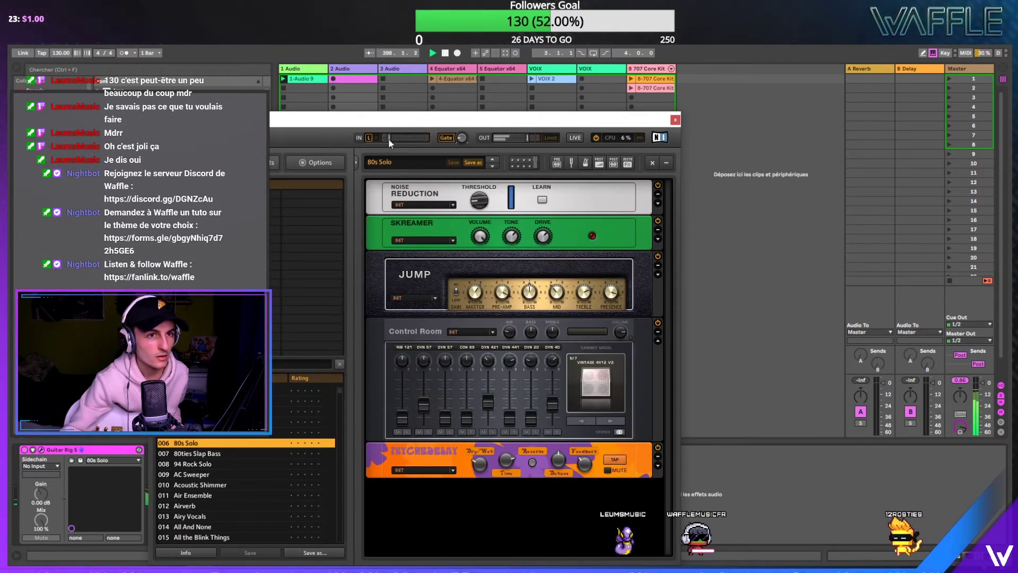
{"action": "mouse_move", "coordinate": [389, 139]}
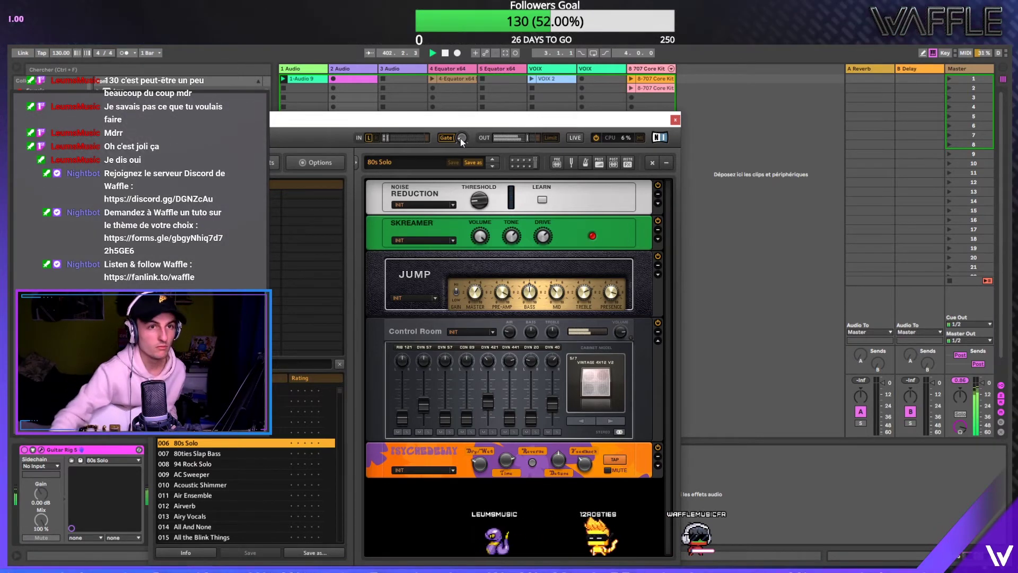
{"action": "left_click", "coordinate": [675, 121]}
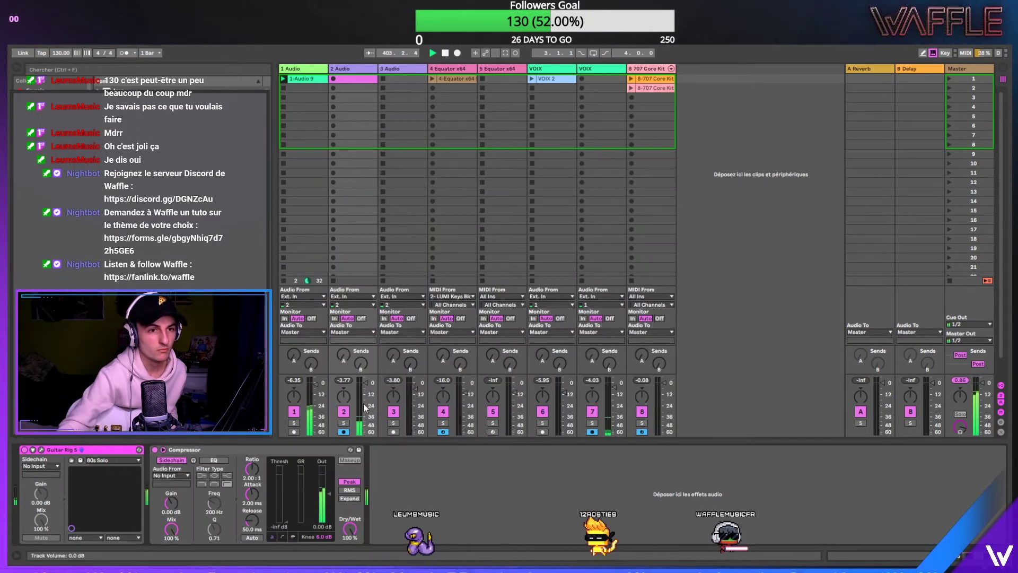
{"action": "left_click_drag", "start_coordinate": [363, 403], "coordinate": [364, 416]}
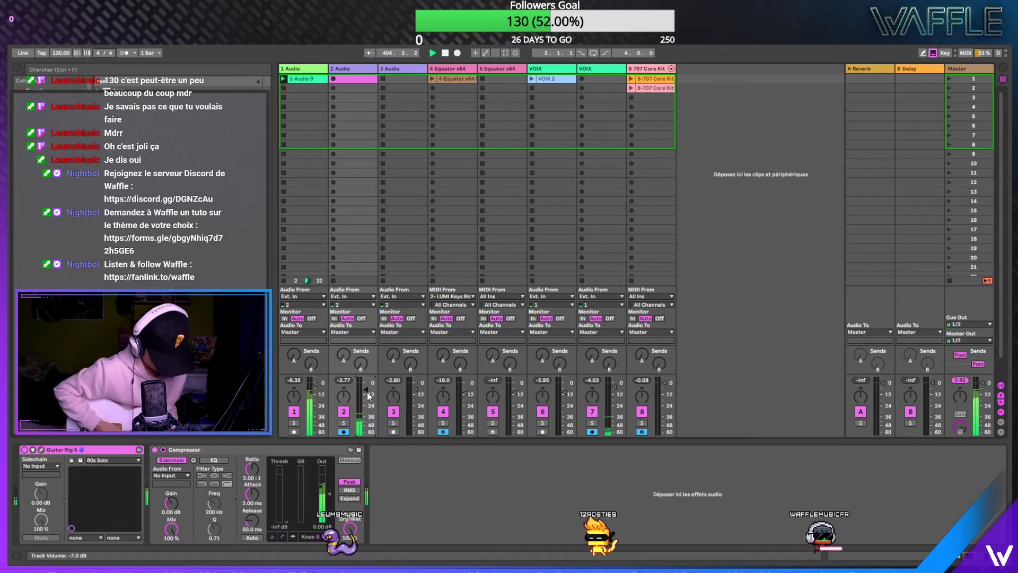